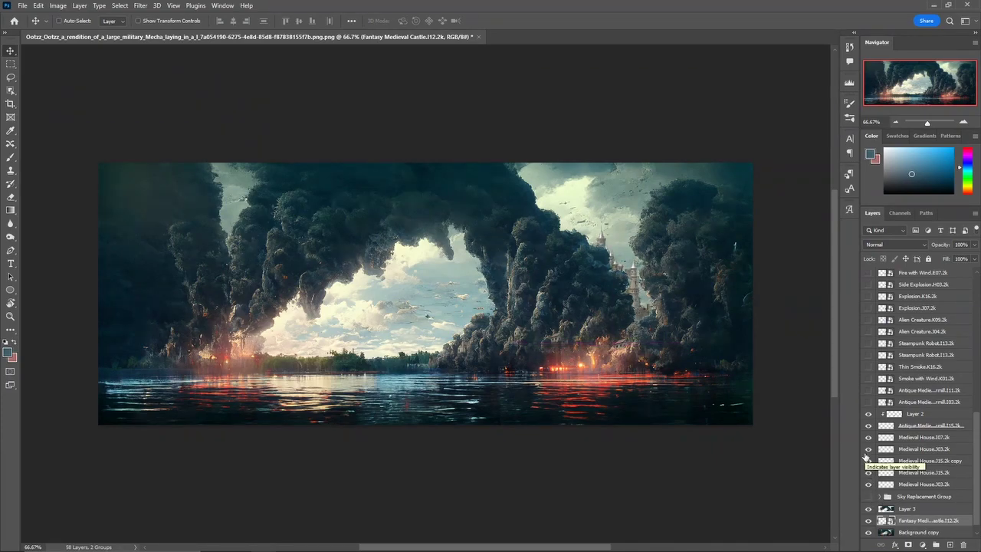
- Reposition the castle behind the cliff, duplicate its layer, flip the copy horizontally and place it on the cliff's left side
drag(644, 308, 638, 304)
key(ctrl+j)
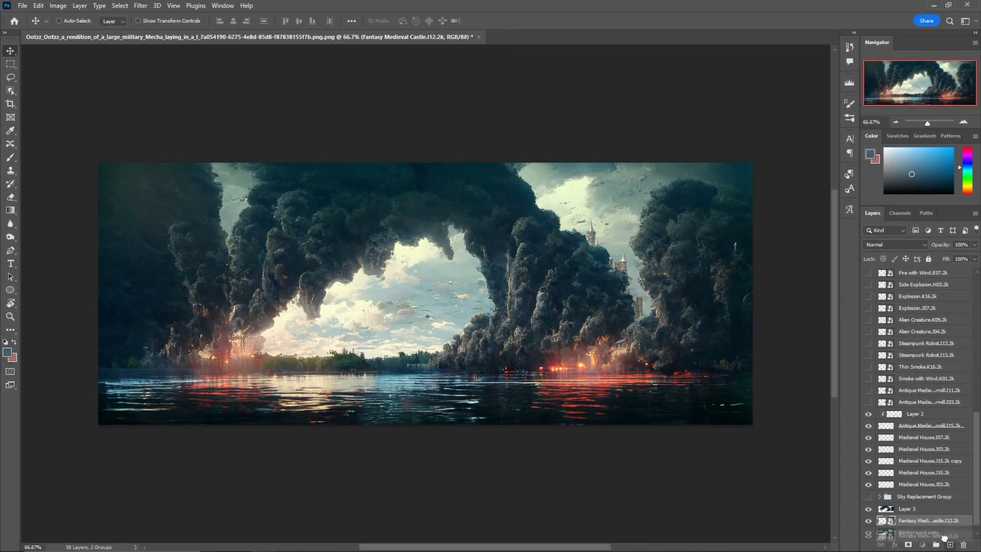
click(38, 5)
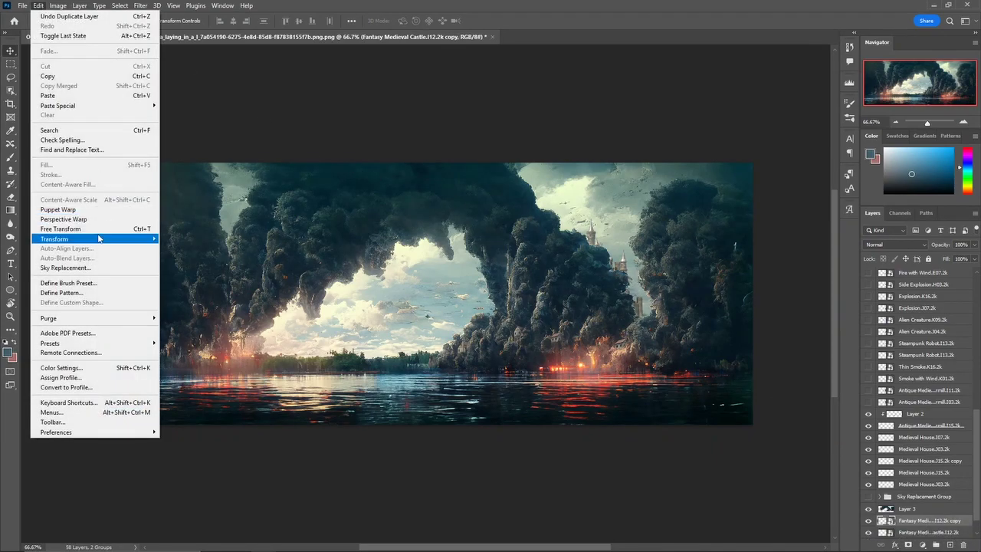
mouse_move(100, 239)
click(222, 428)
drag(506, 318, 540, 309)
- Duplicate the castle again, flip the new copy horizontally and place it behind the top of the central cliff
drag(934, 525, 951, 544)
drag(615, 360, 638, 276)
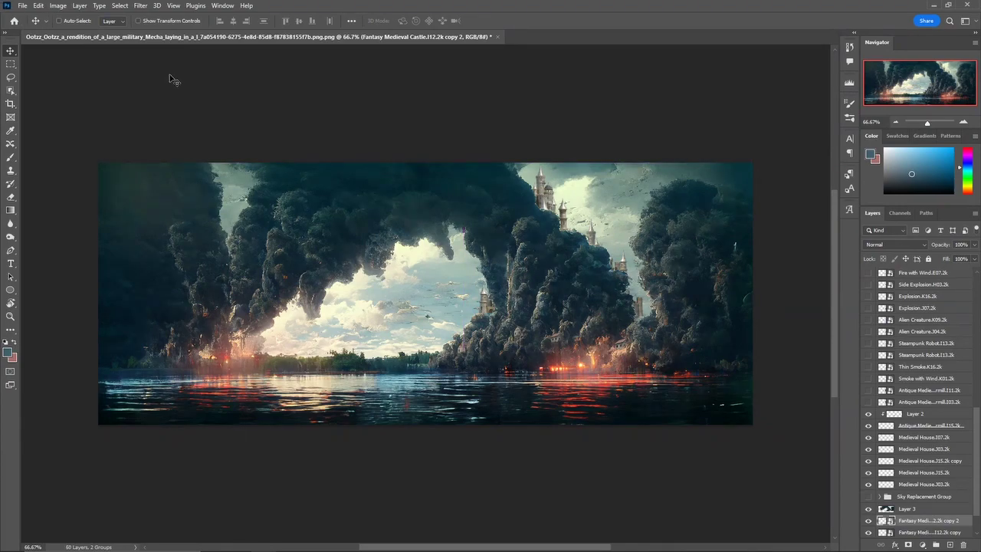
click(38, 5)
mouse_move(106, 244)
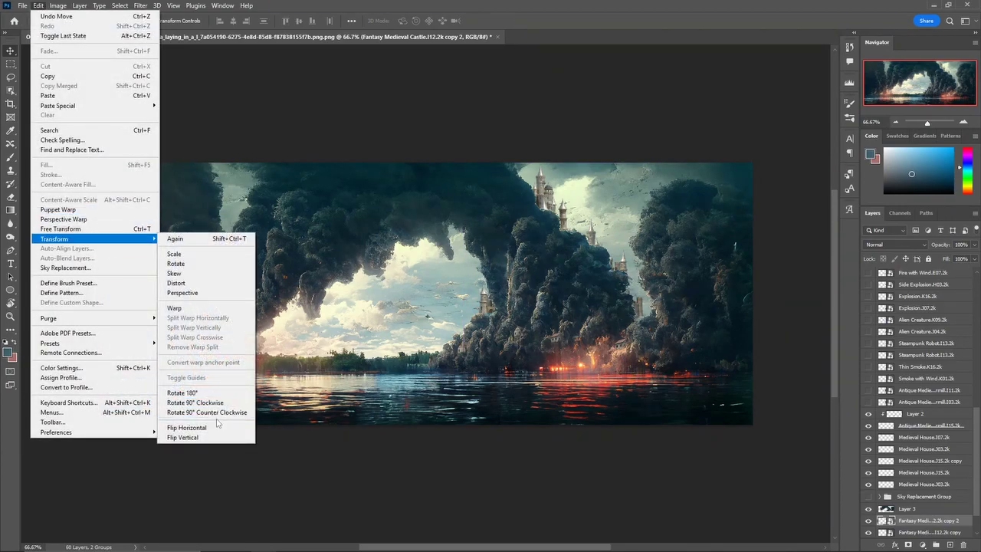
click(187, 427)
drag(576, 270, 594, 304)
drag(613, 378, 601, 348)
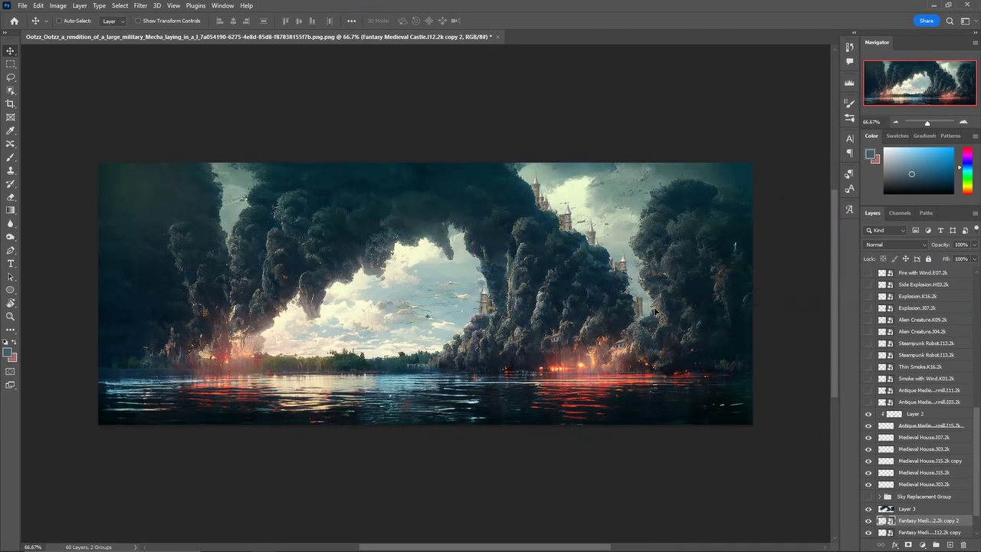
key(ctrl+1)
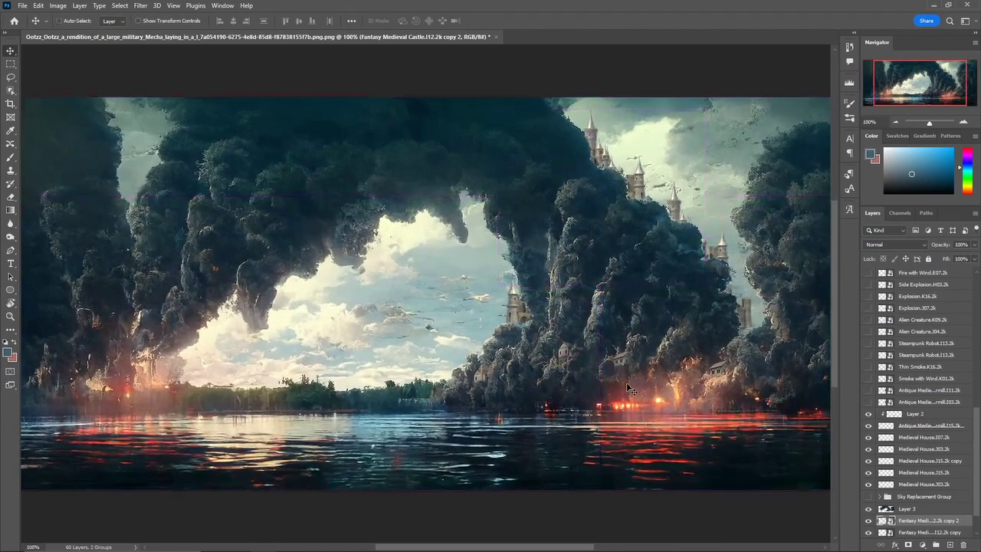
drag(902, 110, 912, 110)
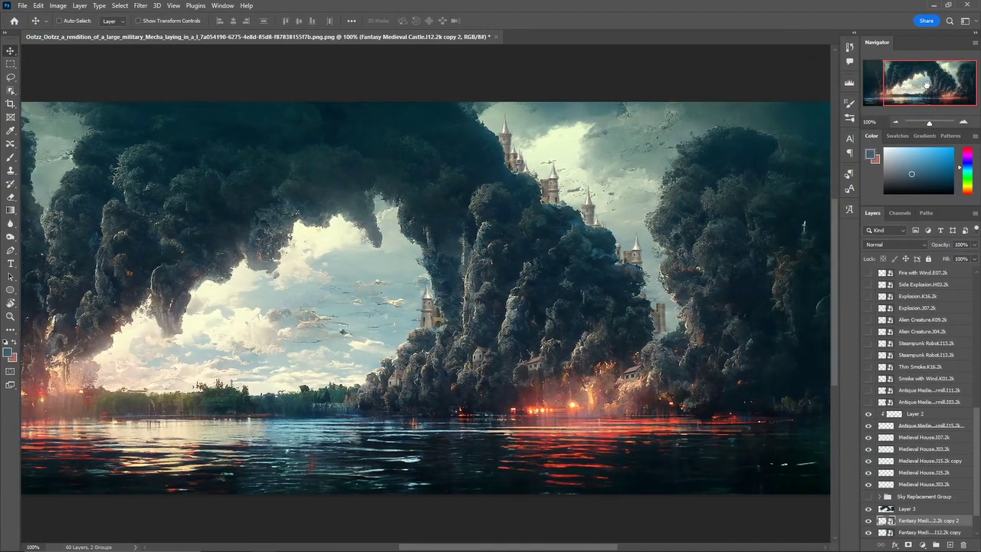
scroll(927, 516, down, 2)
shift+click(927, 509)
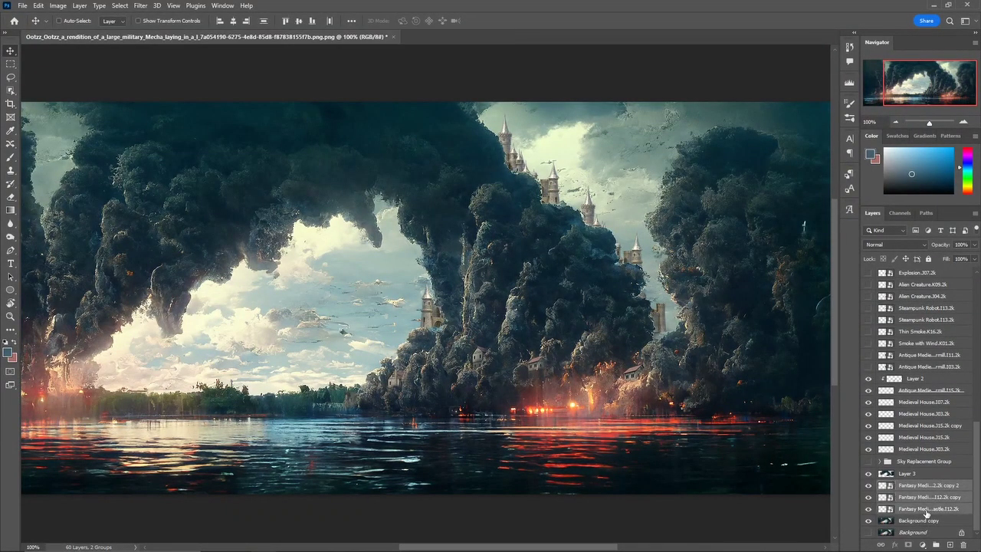
right_click(926, 509)
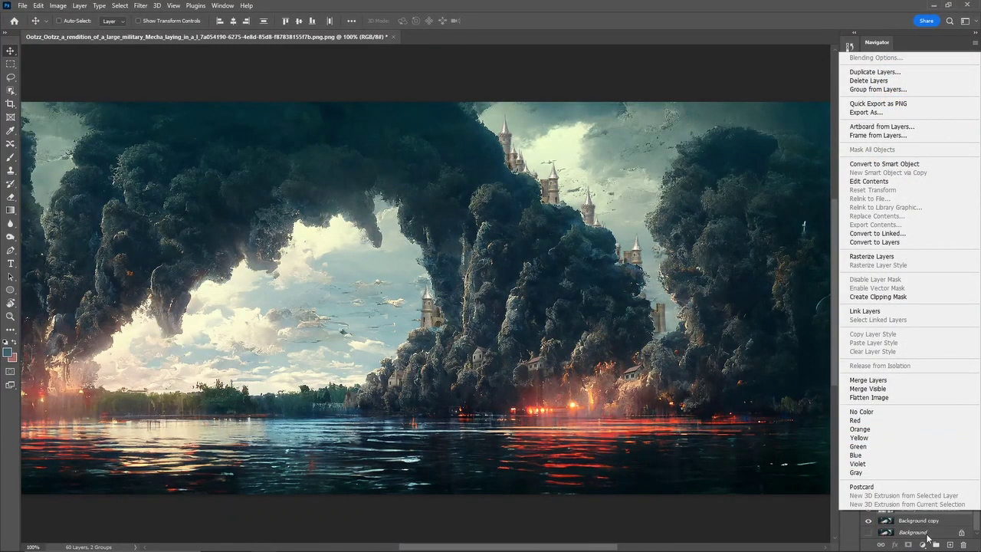
click(893, 517)
- Flip the first castle copy, on the cliff's left side, horizontally so its tower stands out against the sky
click(868, 501)
click(886, 500)
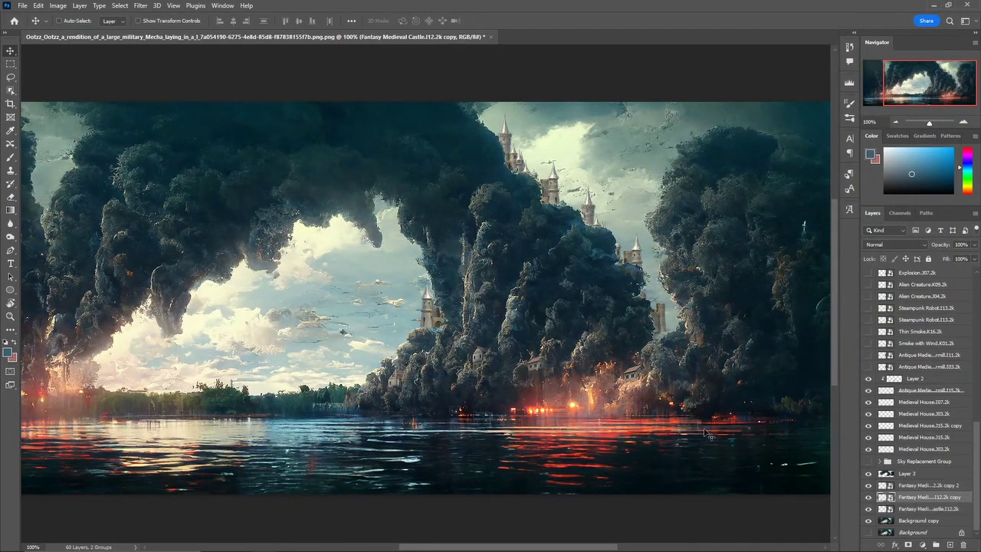
click(38, 6)
mouse_move(115, 378)
click(201, 431)
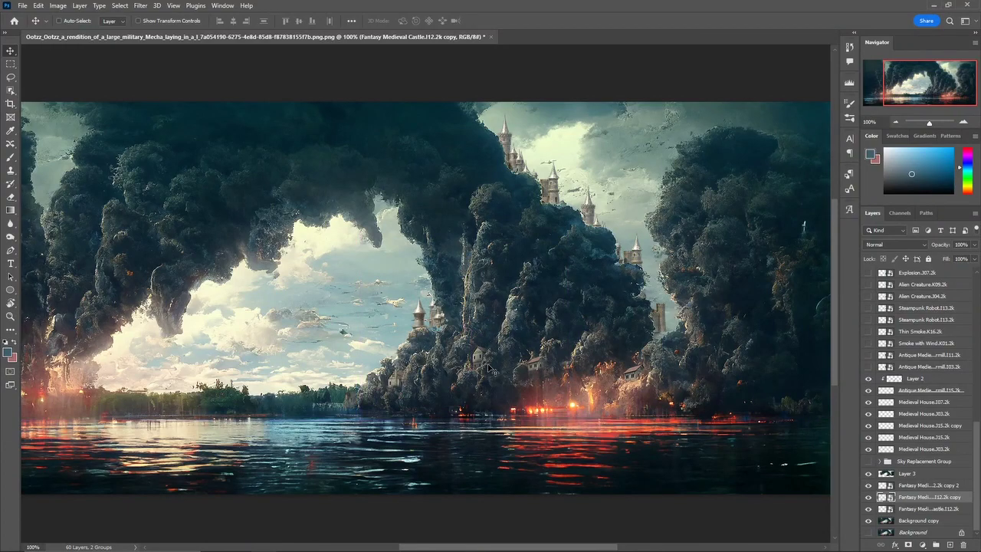
- Reposition the original castle behind the cliff's right slope, and merge the three castle layers into one
click(901, 512)
drag(684, 361, 701, 386)
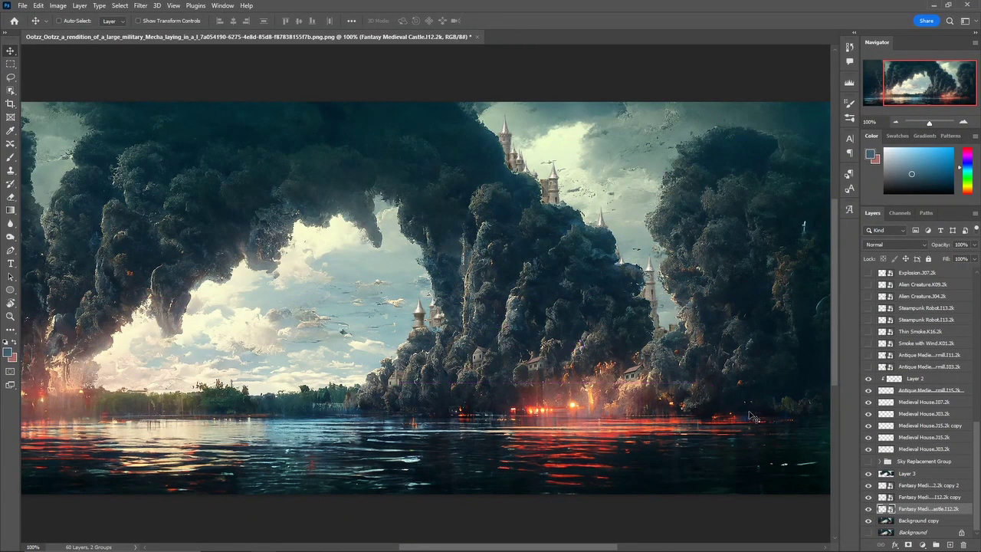
right_click(907, 493)
click(882, 358)
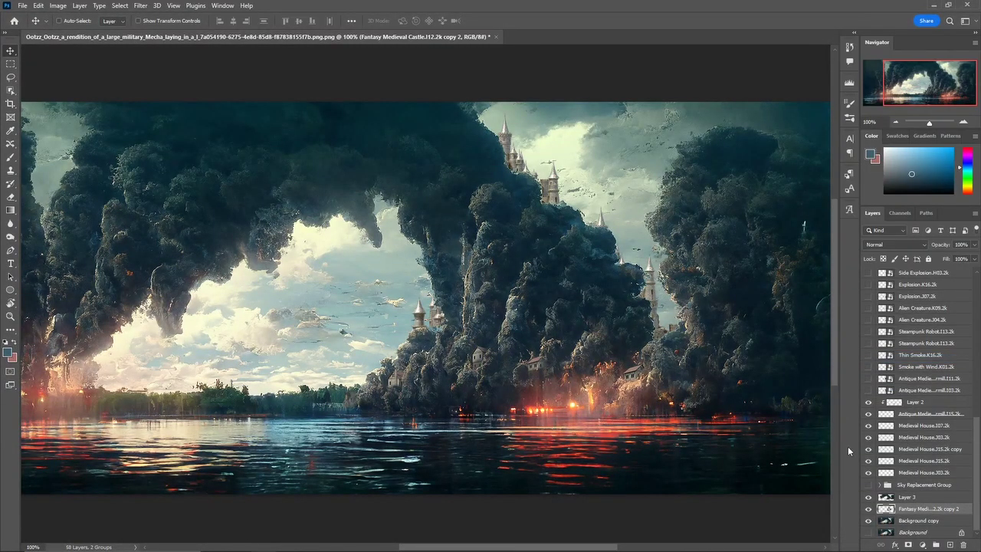
- Reveal more of the left and right castle towers by erasing Layer 3 over them, with the Eraser's opacity lowered to 38%
click(12, 197)
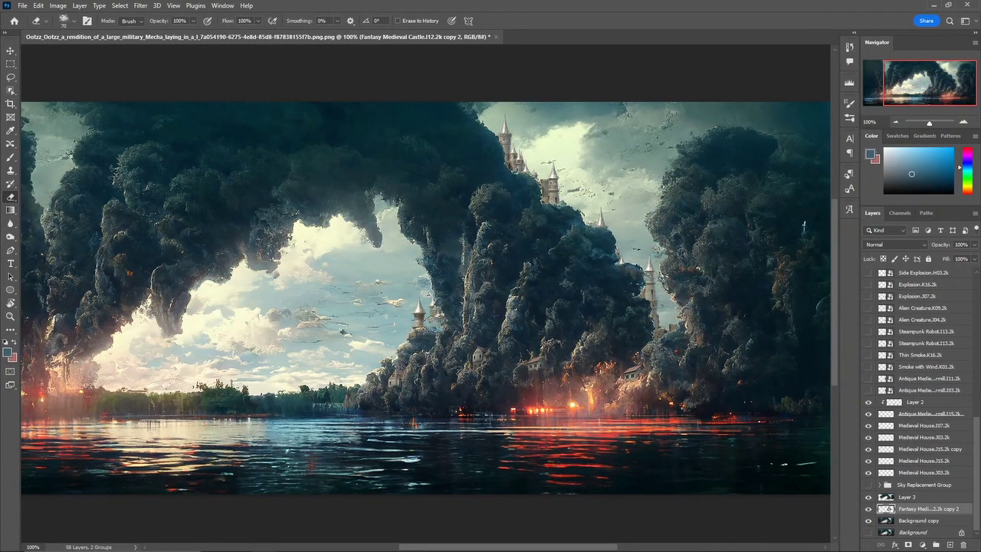
click(908, 496)
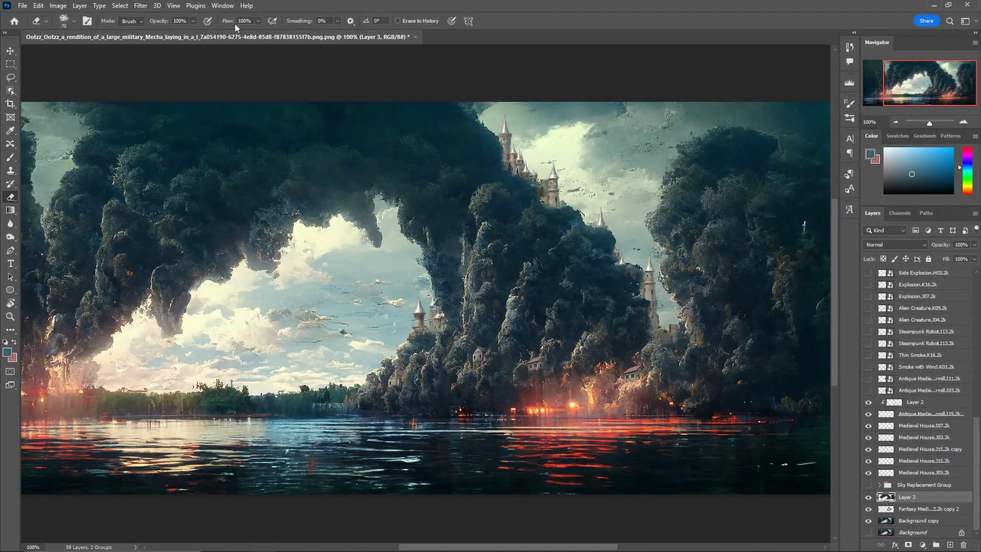
click(192, 23)
drag(161, 37, 165, 37)
click(640, 304)
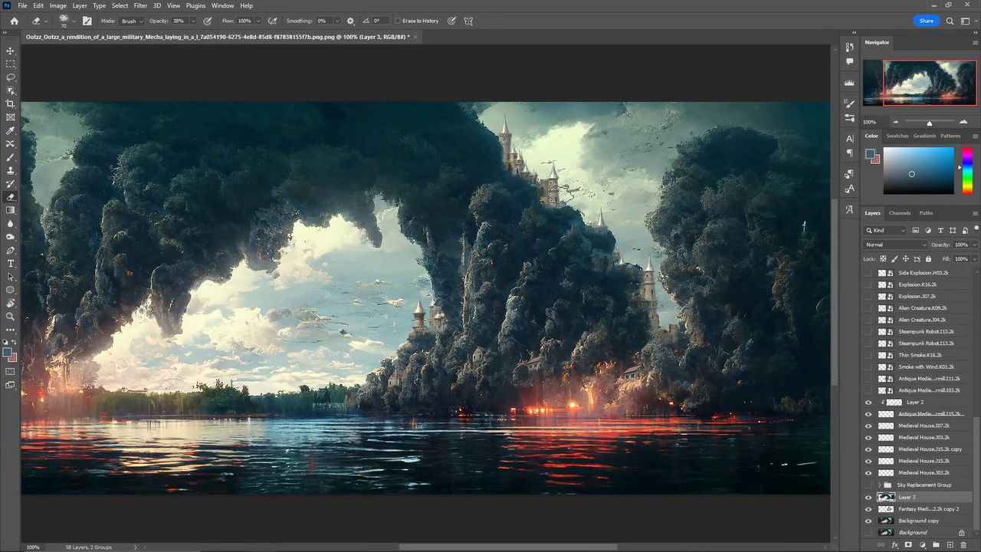
mouse_move(431, 313)
mouse_down()
mouse_move(440, 275)
mouse_move(425, 284)
mouse_move(440, 315)
mouse_move(420, 281)
mouse_move(406, 325)
mouse_move(441, 305)
mouse_up()
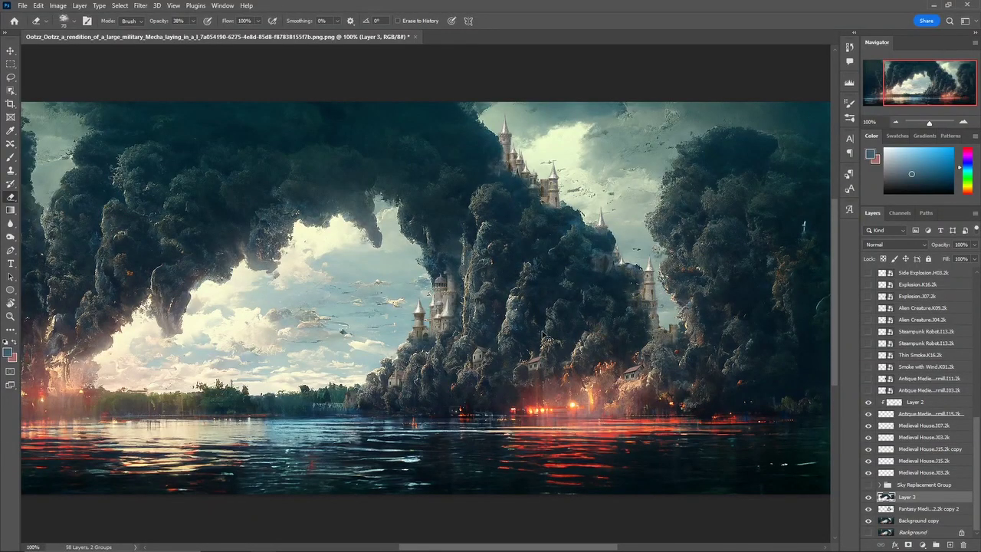
- Try erasing Layer 3 over the uppermost castle with the 70 px brush, and undo the strokes
mouse_move(487, 202)
mouse_down()
mouse_move(498, 181)
mouse_move(485, 223)
mouse_move(505, 196)
mouse_move(502, 180)
mouse_move(517, 221)
mouse_move(515, 179)
mouse_up()
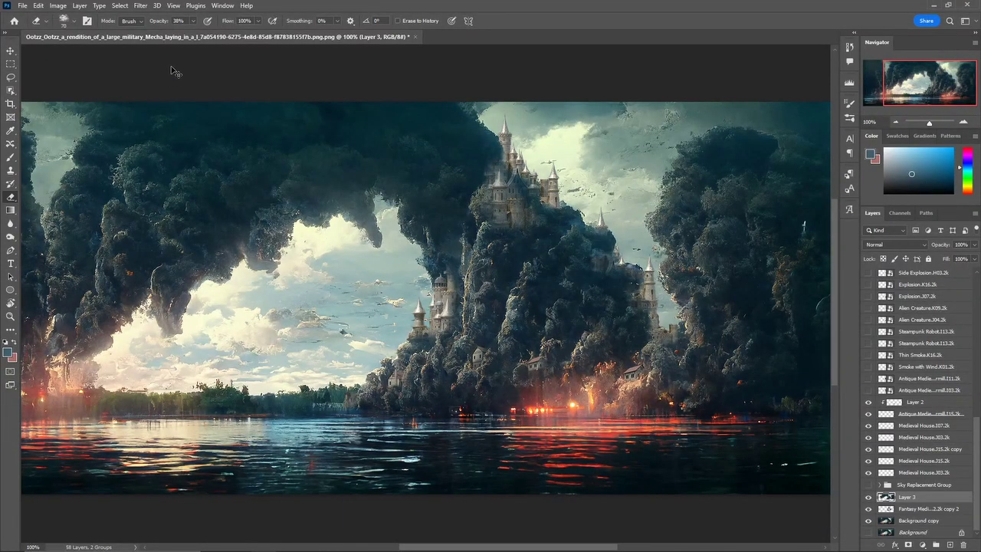
key(ctrl+z)
key(ctrl+z)
key(ctrl+z)
key(ctrl+z)
key(ctrl+z)
key(ctrl+z)
key(ctrl+z)
key(ctrl+z)
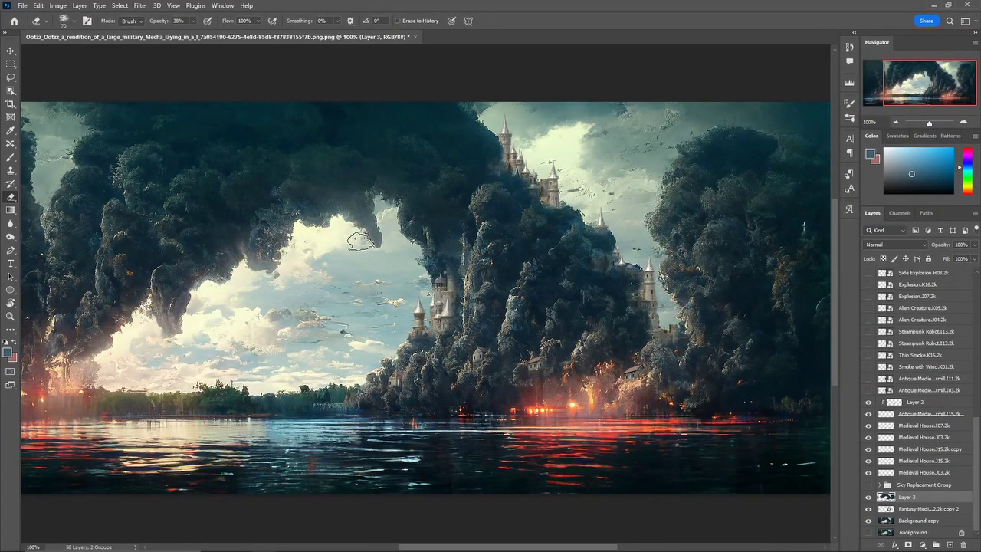
- Choose the 4358 px textured eraser brush, reduce it to 259 px, and erase Layer 3 over the uppermost castle
click(69, 22)
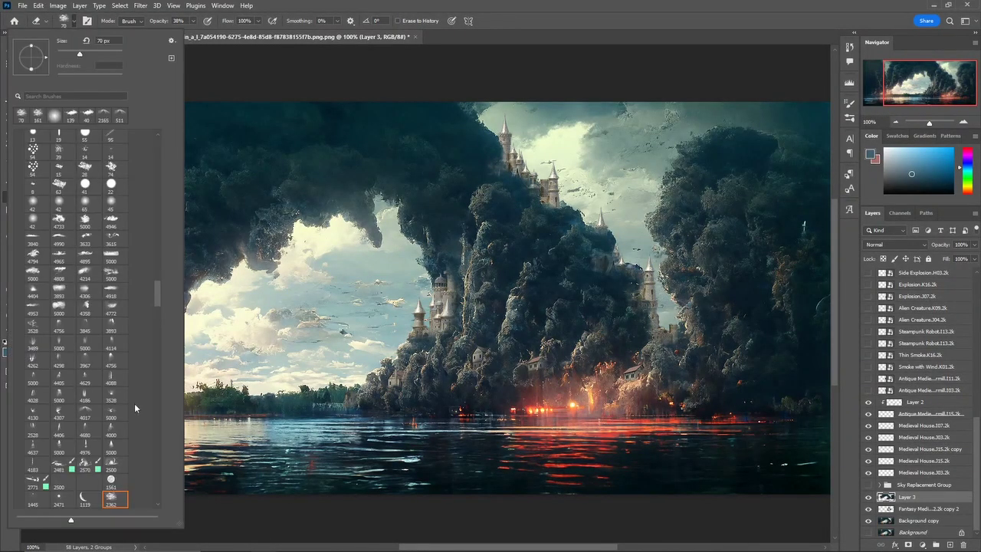
scroll(79, 440, down, 1)
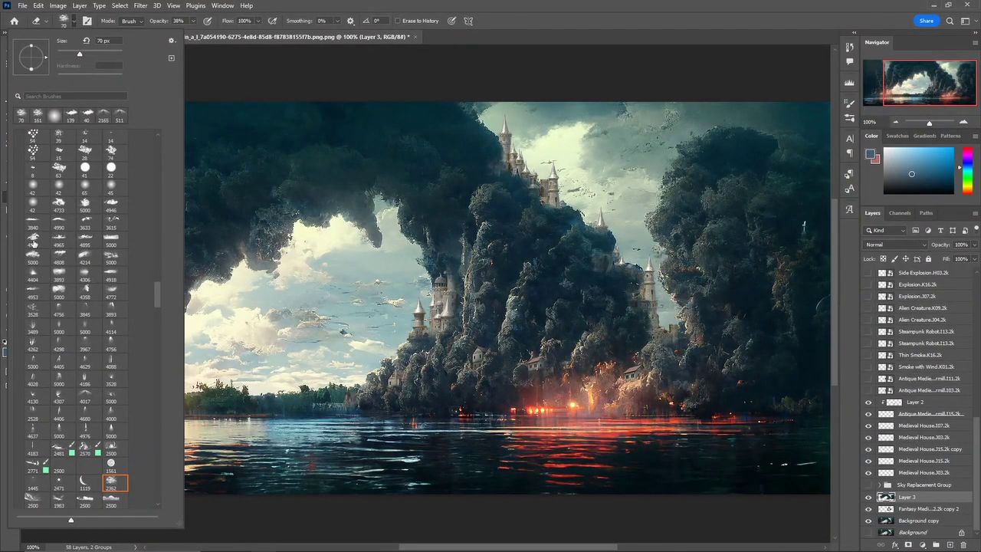
click(89, 290)
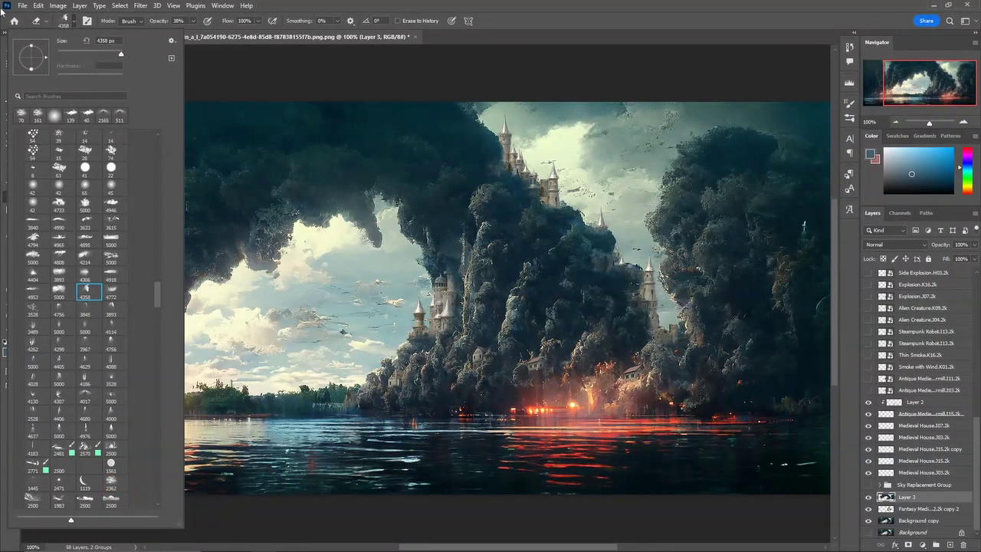
click(522, 214)
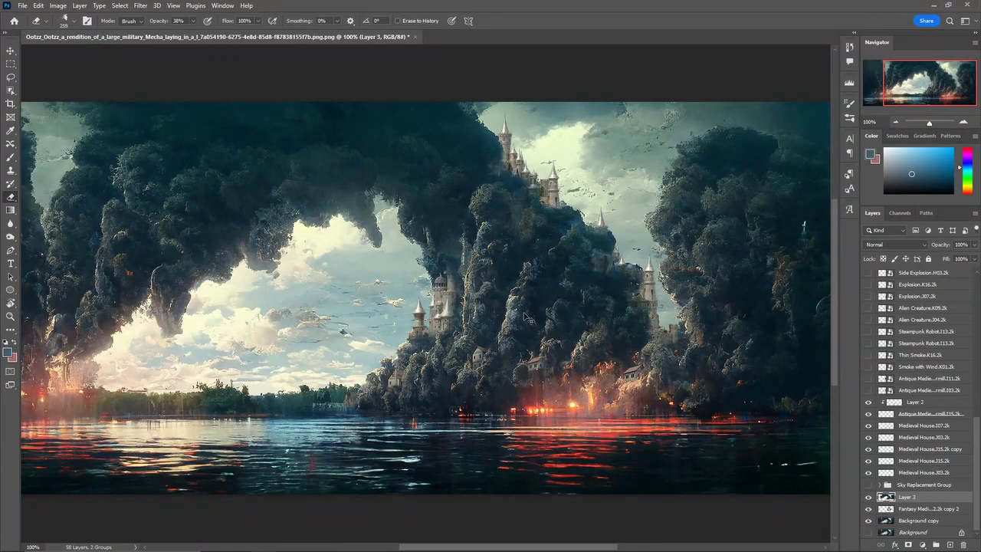
mouse_move(515, 200)
mouse_down()
mouse_move(510, 194)
mouse_move(515, 200)
mouse_move(525, 180)
mouse_up()
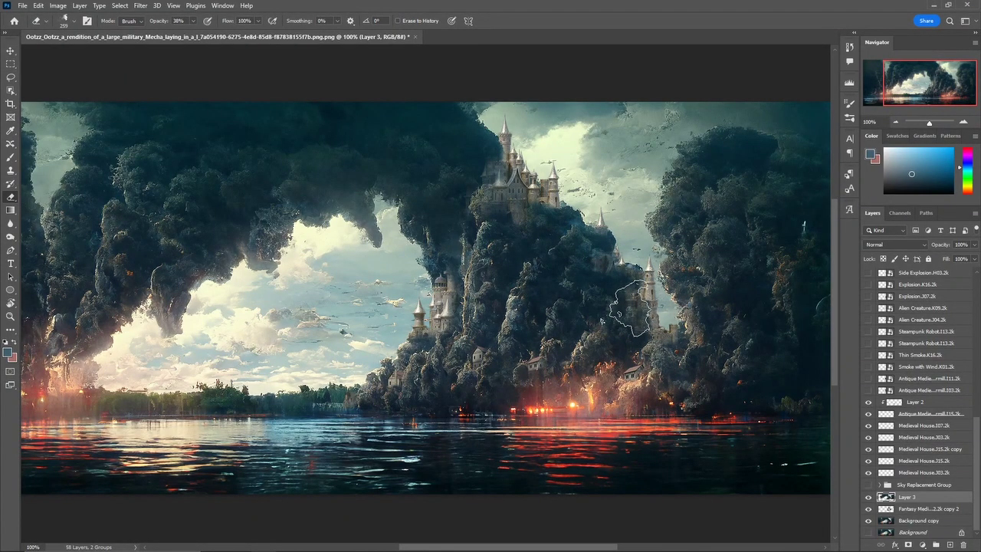
- Choose the 2199 px textured eraser brush, reduce its size, and refine the cliff edges around the castles on Layer 3
click(65, 20)
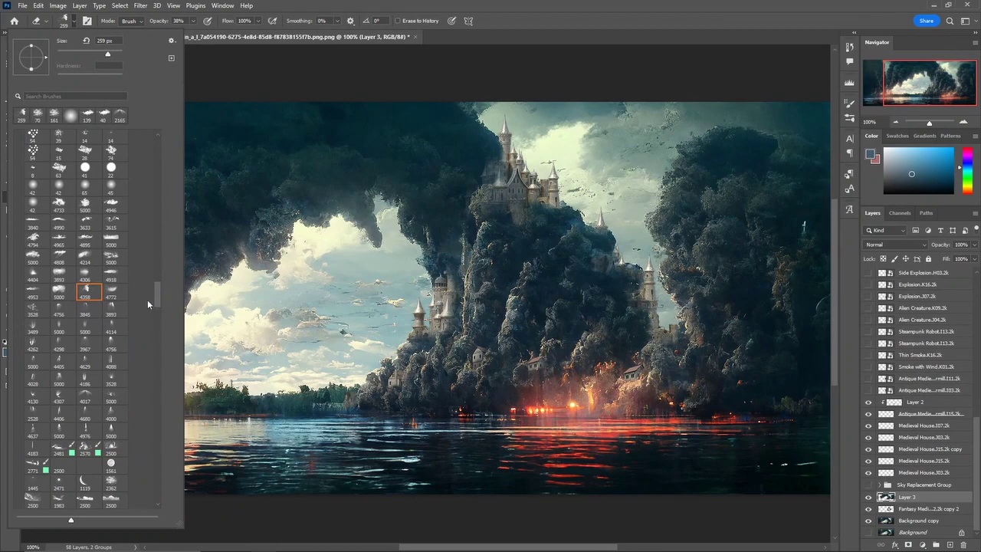
mouse_move(158, 294)
mouse_down()
mouse_move(145, 495)
mouse_move(167, 151)
mouse_move(155, 299)
mouse_up()
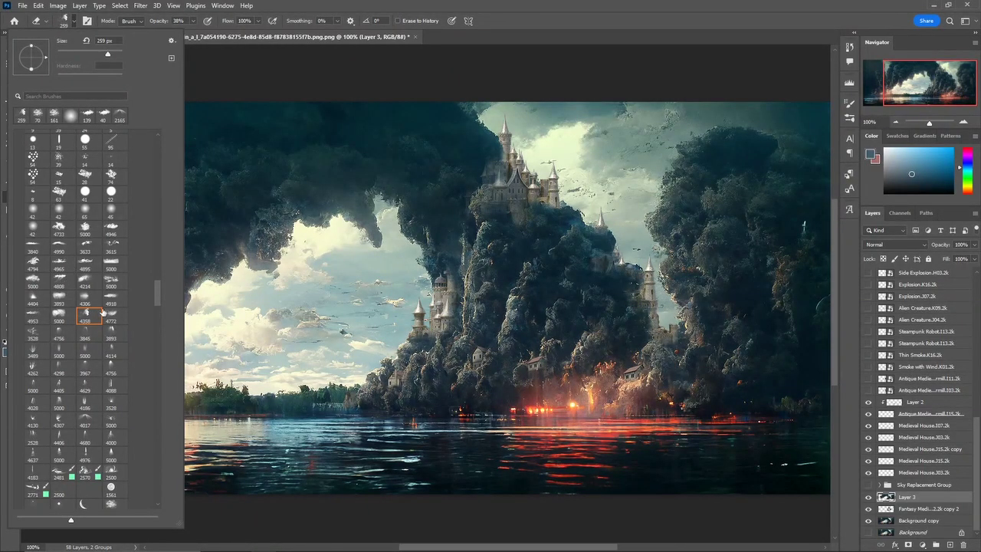
scroll(157, 301, down, 5)
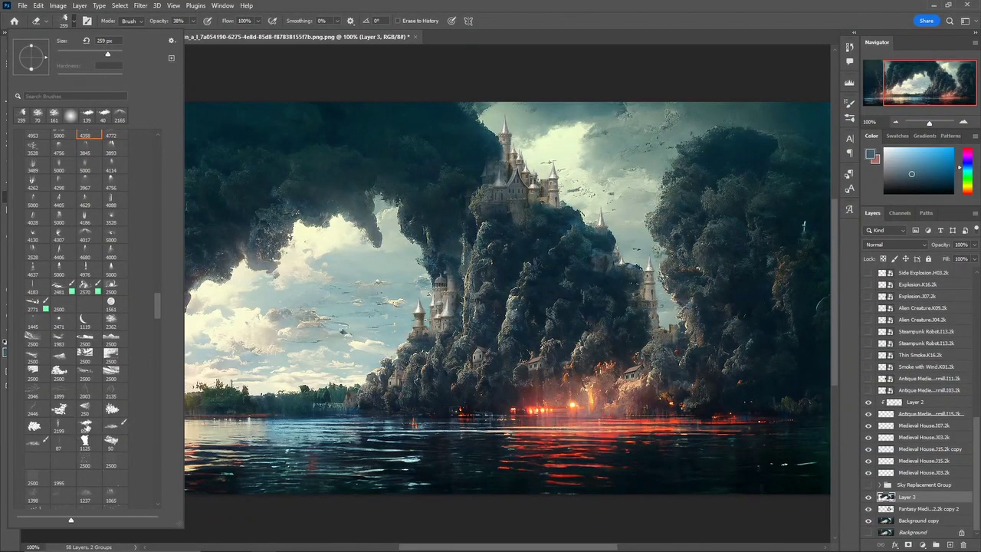
click(62, 426)
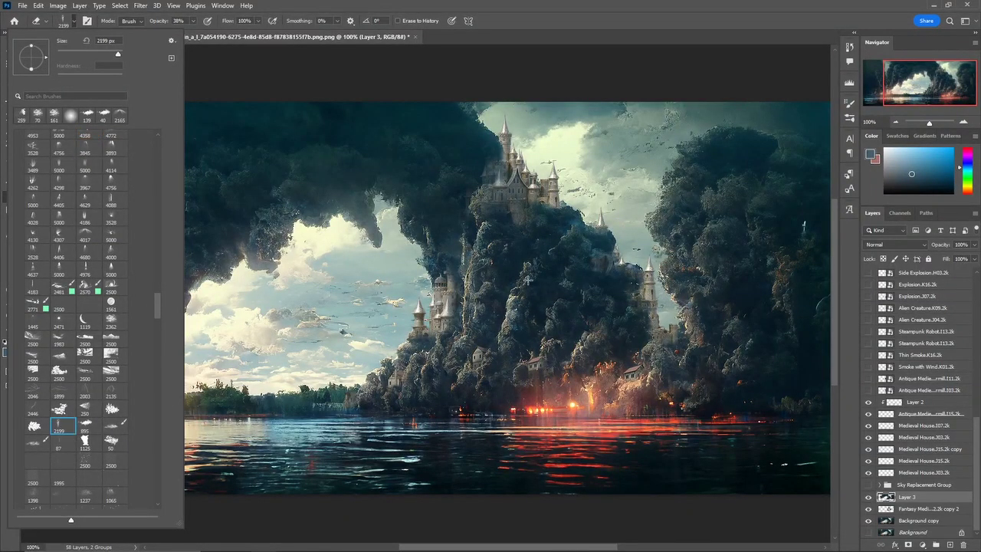
click(549, 234)
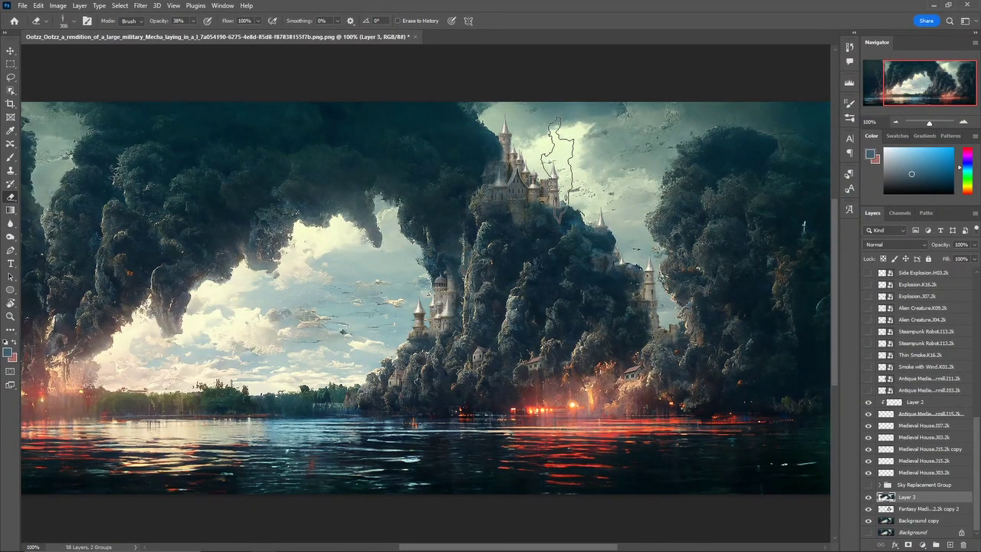
scroll(566, 245, up, 2)
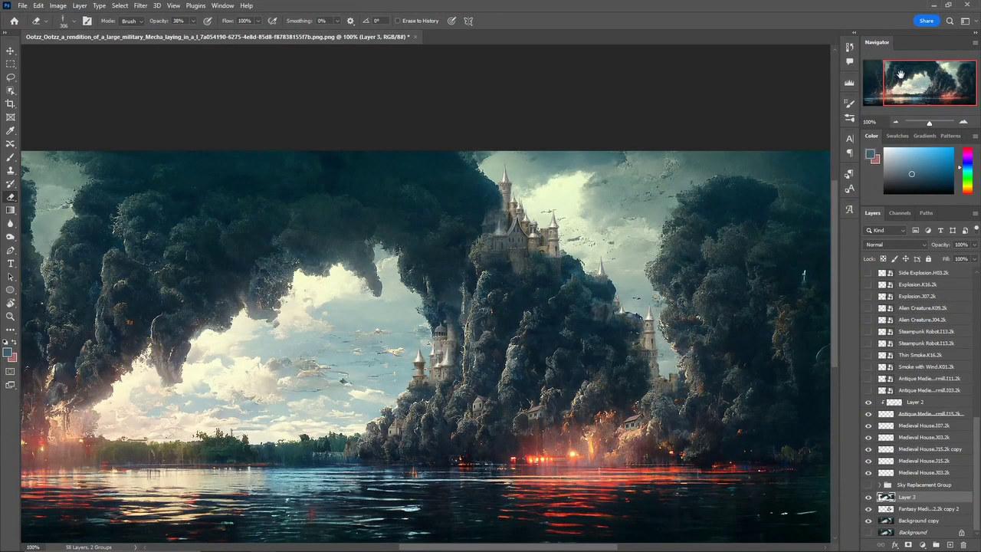
drag(903, 76, 932, 79)
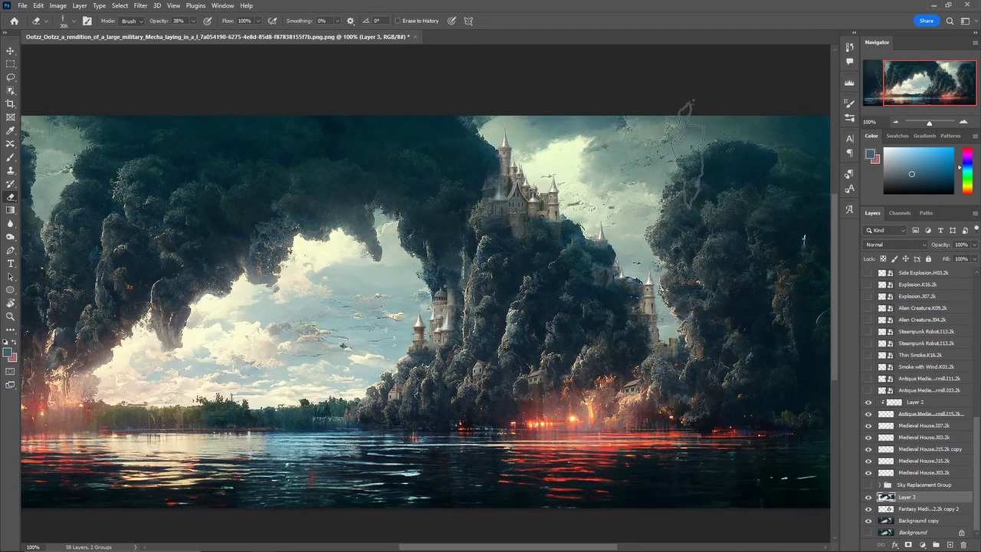
drag(909, 86, 936, 100)
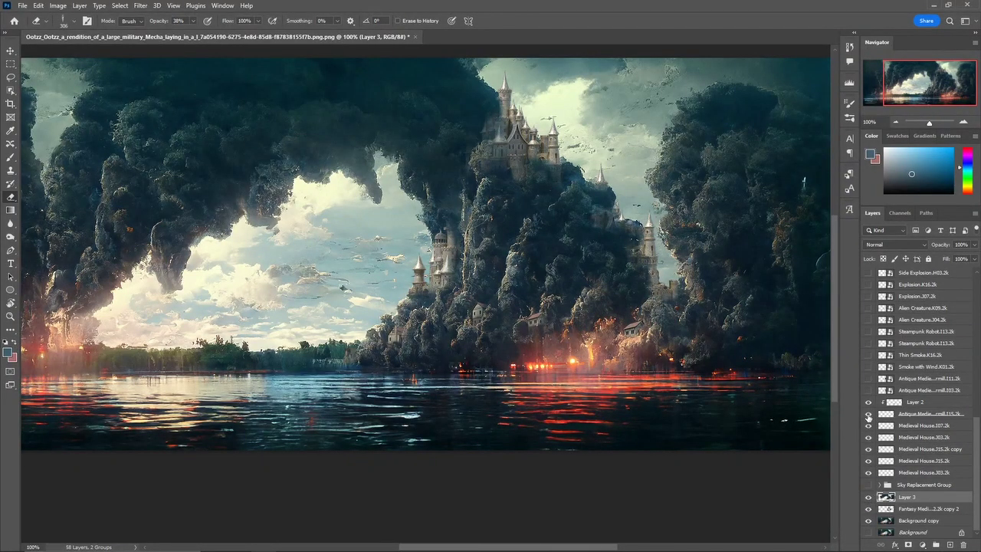
- Duplicate the three Fire with Wind layers, B07.2k, J09.2k and E07.2k
click(869, 485)
click(869, 483)
scroll(913, 413, up, 1)
scroll(630, 330, up, 1)
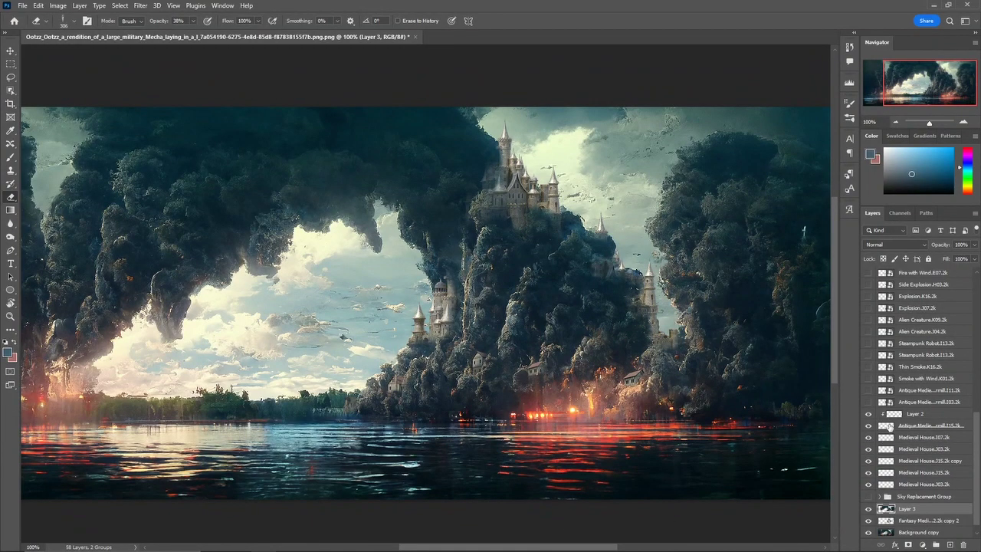
scroll(889, 426, up, 3)
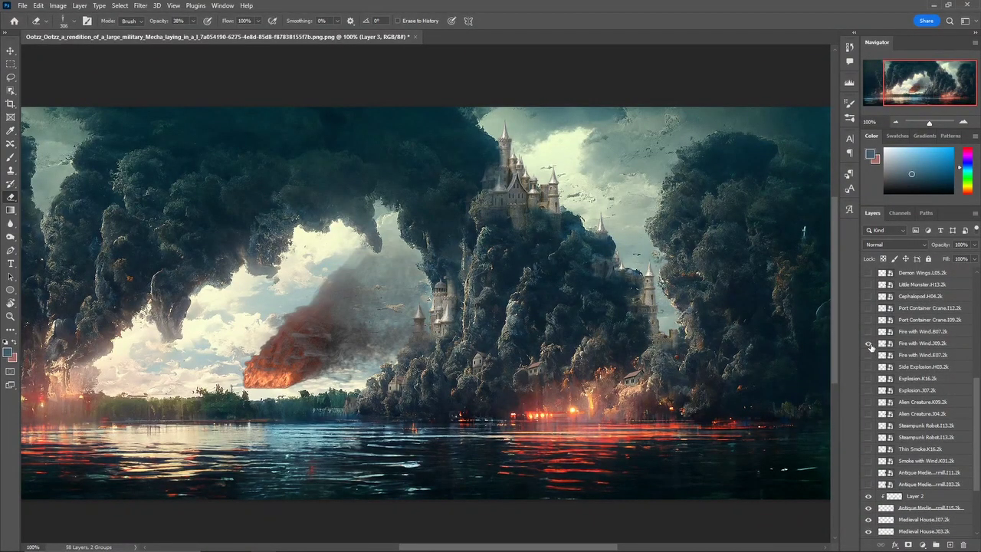
click(917, 358)
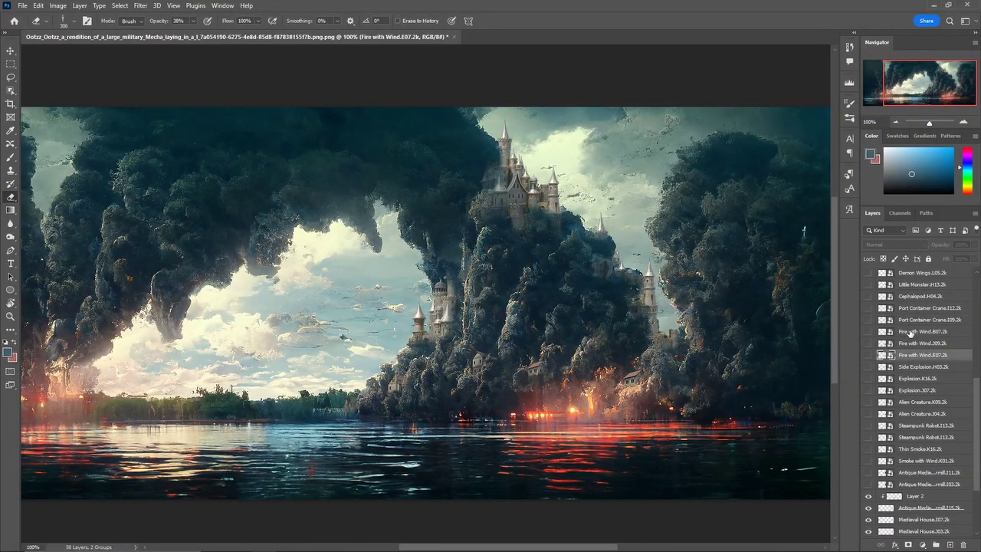
shift+click(909, 333)
key(ctrl+j)
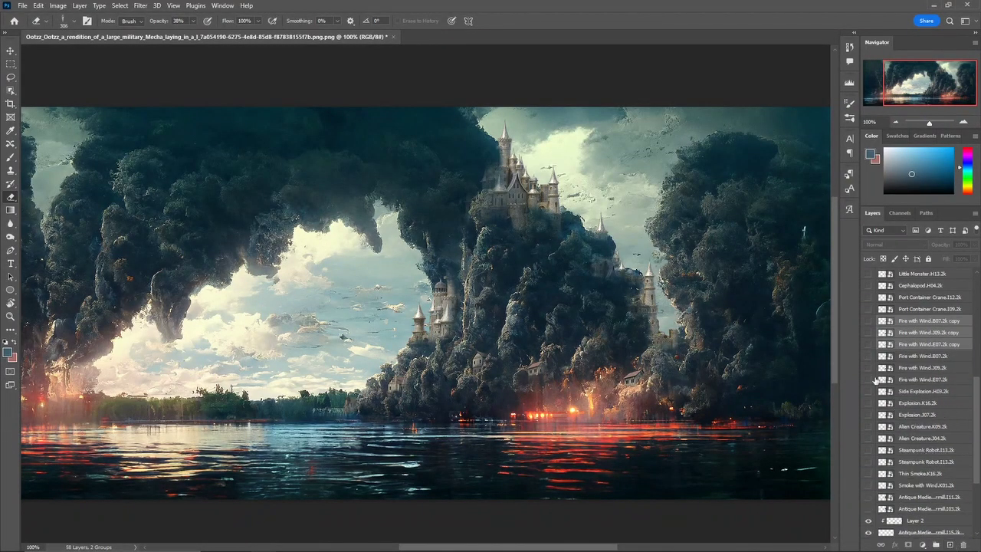
- Try Fire with Wind.B07.2k copy on the uppermost castle, showing it, flipping it horizontally, rotating it and scaling it to about 21%
click(868, 325)
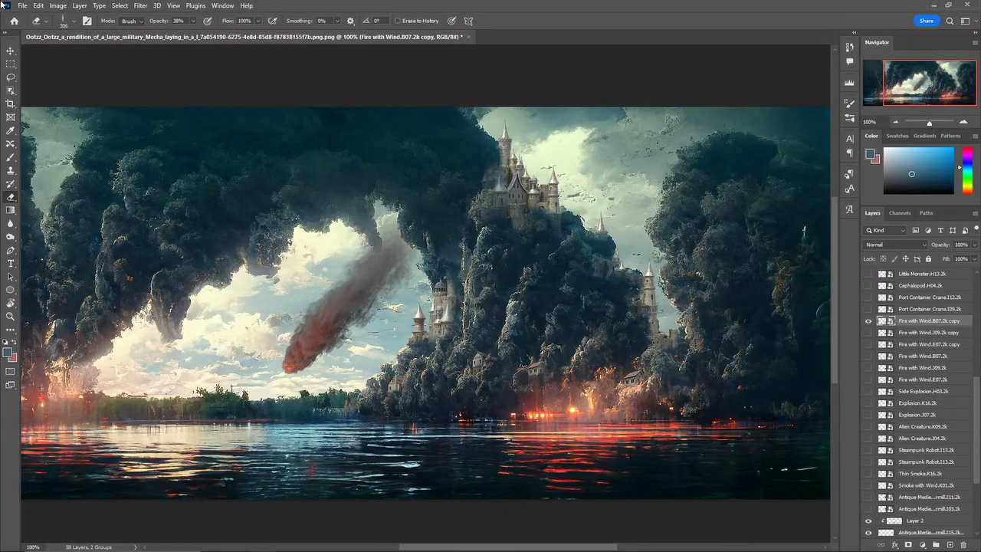
click(38, 5)
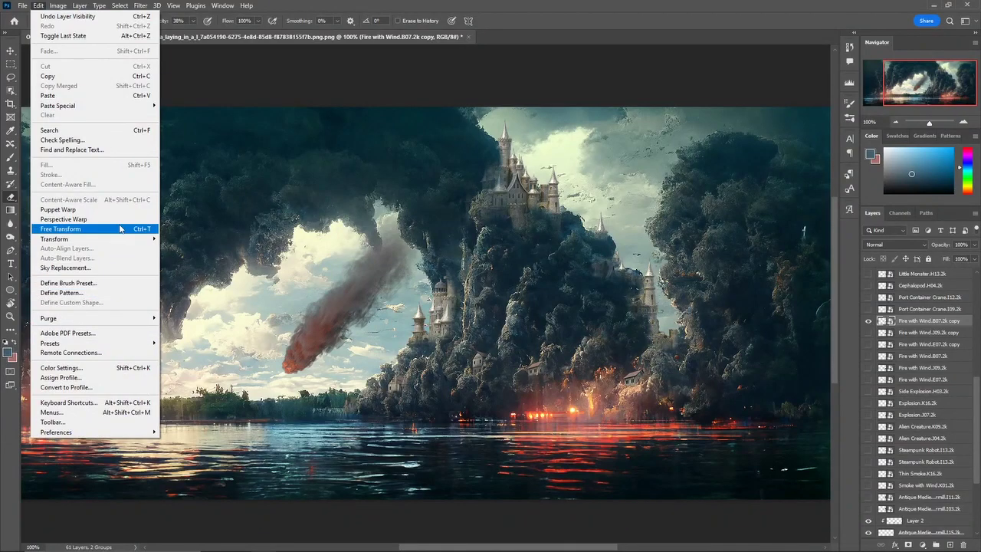
click(119, 228)
click(37, 6)
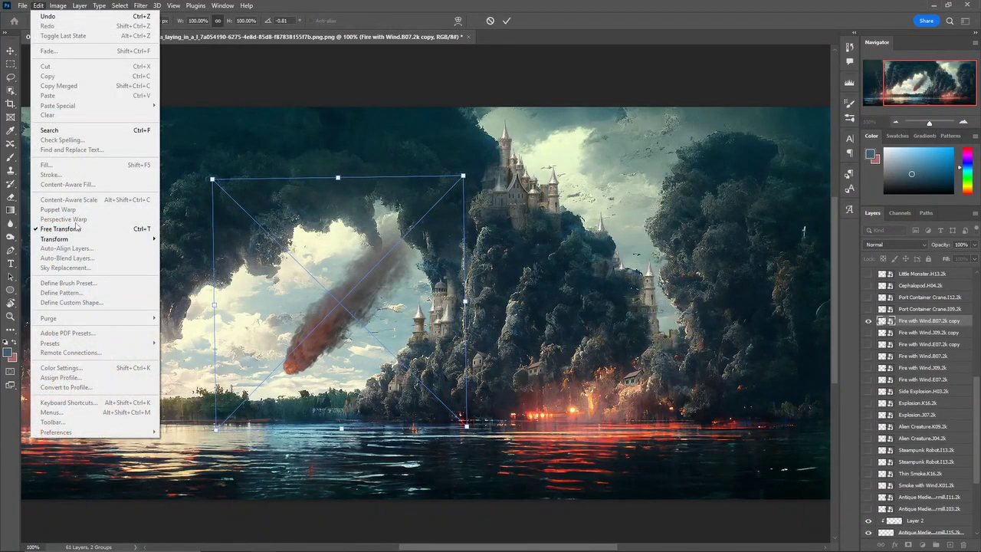
mouse_move(82, 239)
click(192, 423)
drag(469, 178, 304, 340)
drag(268, 372, 427, 304)
drag(407, 244, 485, 246)
drag(451, 345, 559, 187)
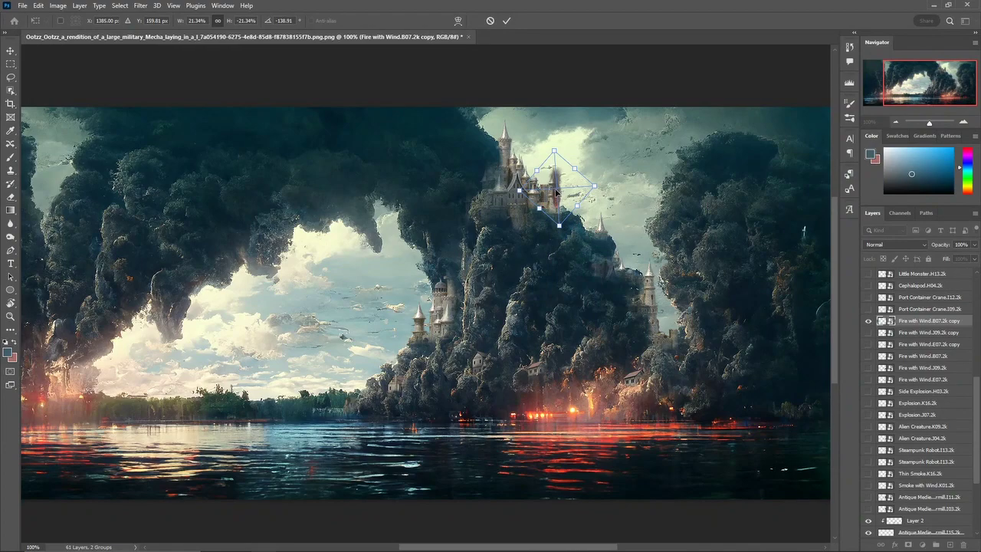
- Try rotating the B07 fire copy further and moving it down onto the lower part of the cliff
drag(555, 153, 550, 108)
drag(588, 195, 538, 172)
drag(538, 229, 574, 241)
drag(539, 152, 537, 344)
click(11, 64)
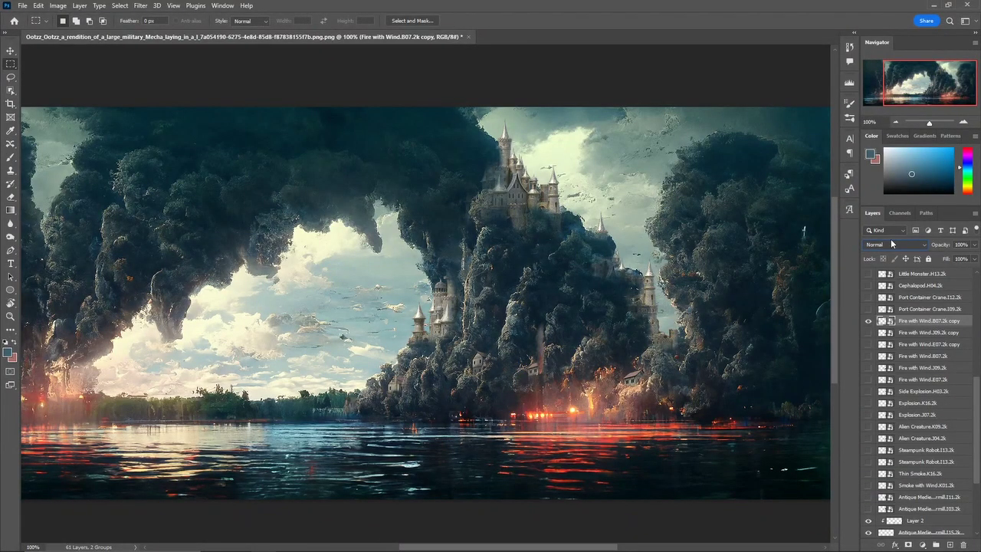
- Preview different blending modes on Fire with Wind.B07.2k copy and delete the layer
scroll(891, 243, down, 7)
scroll(890, 243, down, 4)
scroll(891, 243, down, 5)
scroll(890, 243, down, 6)
scroll(891, 244, up, 20)
key(Delete)
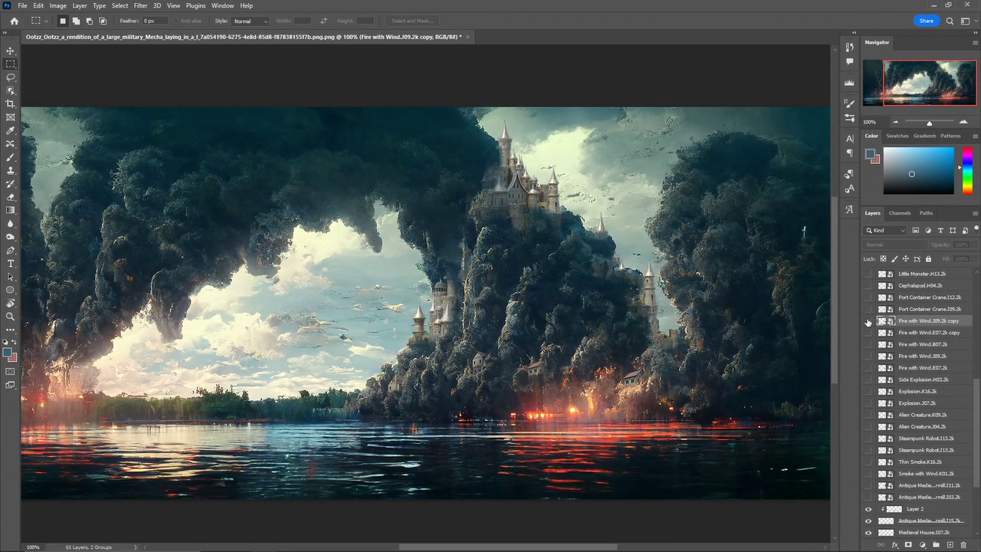
- Compare the remaining fire layers by toggling their visibility, and leave Fire with Wind.J09.2k copy shown
click(869, 320)
click(869, 321)
click(869, 333)
click(869, 333)
click(868, 344)
click(869, 345)
click(869, 321)
- Flip Fire with Wind.J09.2k copy horizontally, scale it to about 27%, and place it over the uppermost castle
click(38, 6)
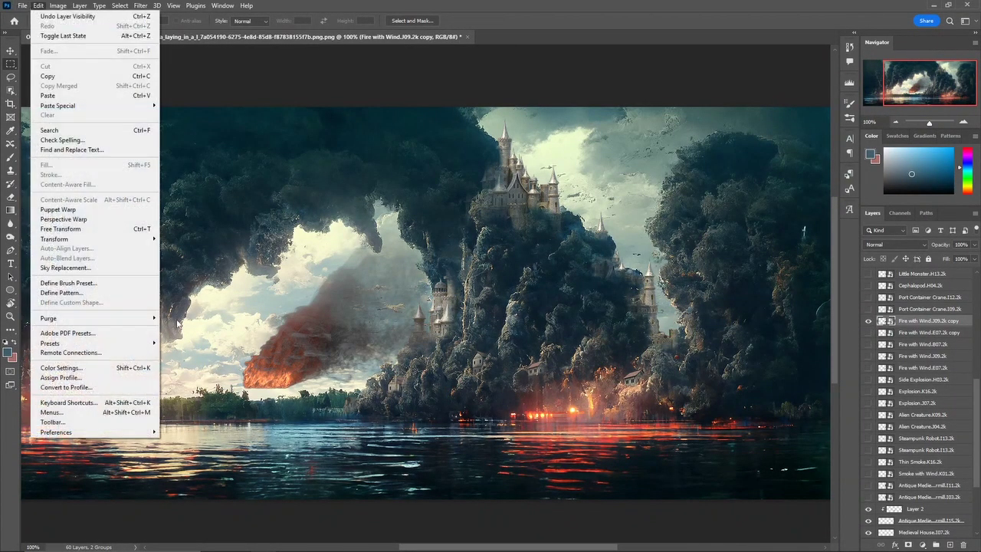
mouse_move(145, 239)
click(207, 427)
click(37, 5)
click(107, 229)
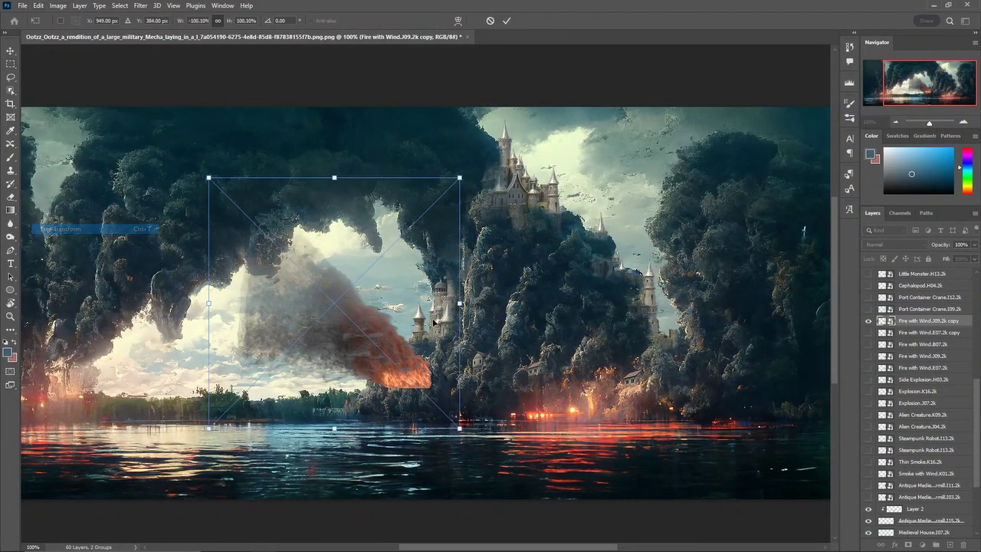
drag(461, 177, 289, 325)
drag(352, 390, 541, 200)
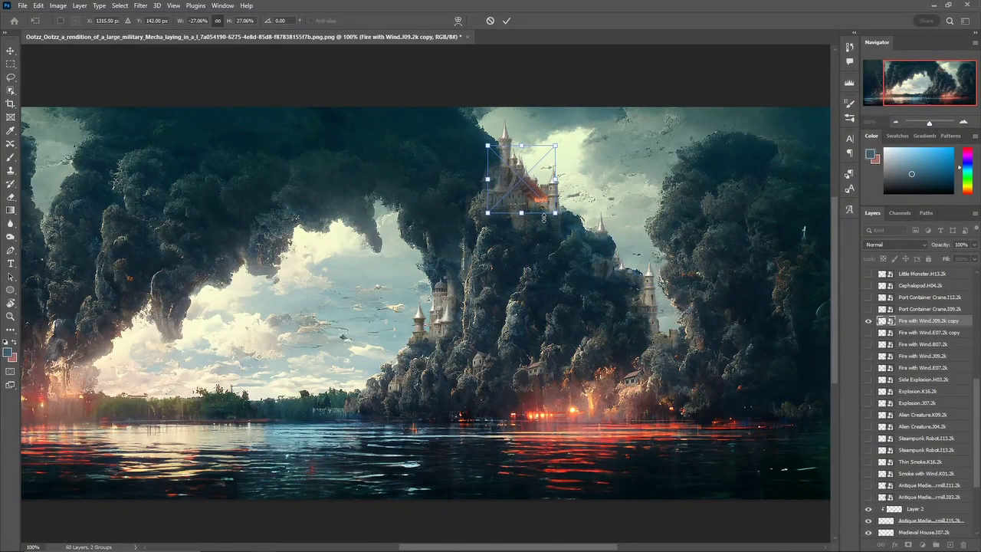
key(Return)
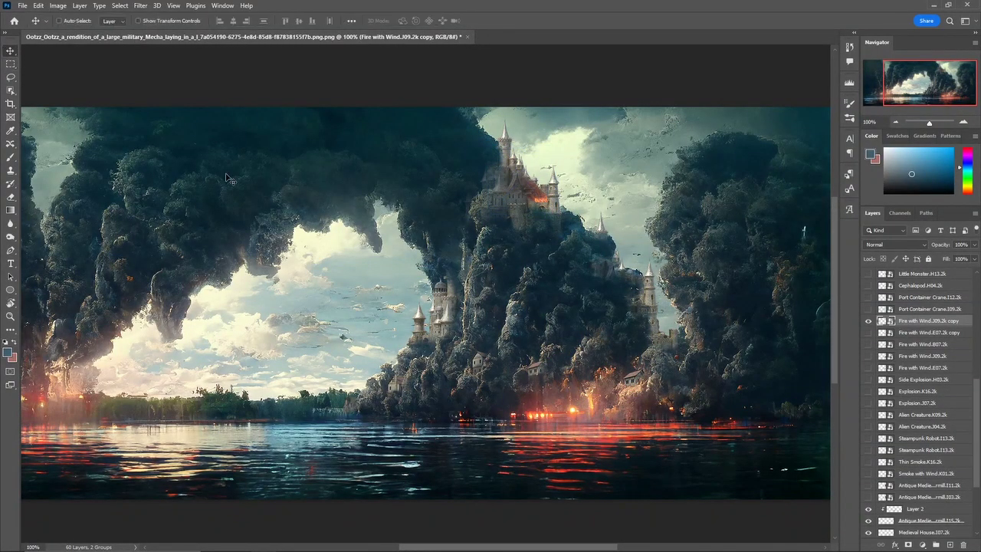
- Set the fire copy's blending mode to Lighten and move it to the left side of the uppermost castle
click(882, 246)
click(883, 244)
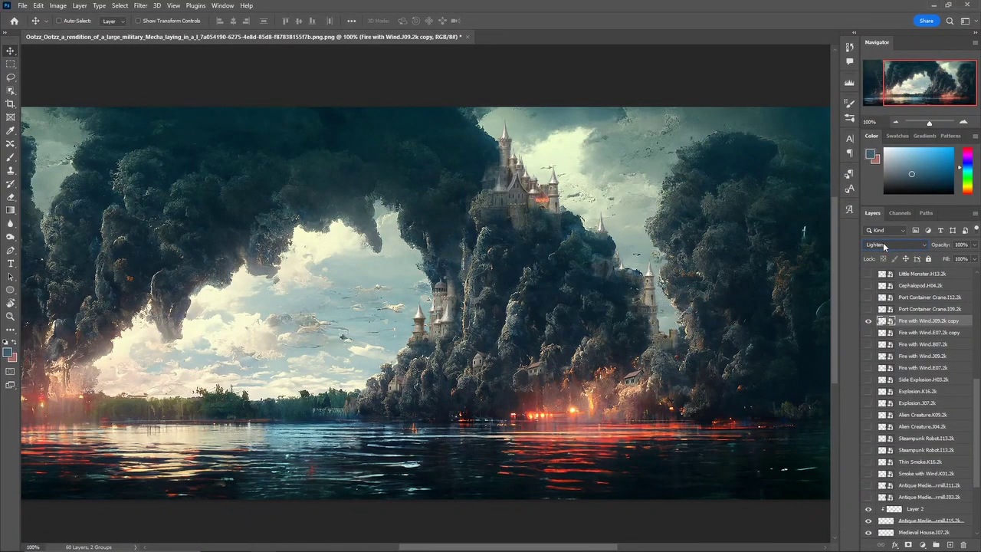
drag(590, 222, 547, 206)
- Choose the 139 px textured eraser brush, reduce it to 17 px, and rasterize Fire with Wind.J09.2k copy for erasing
key(ctrl+plus)
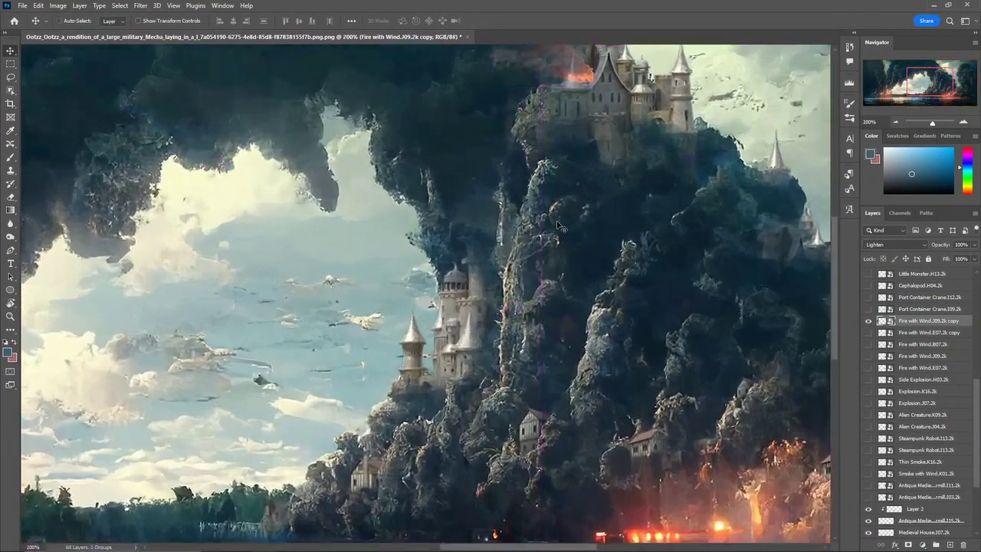
drag(928, 82, 940, 64)
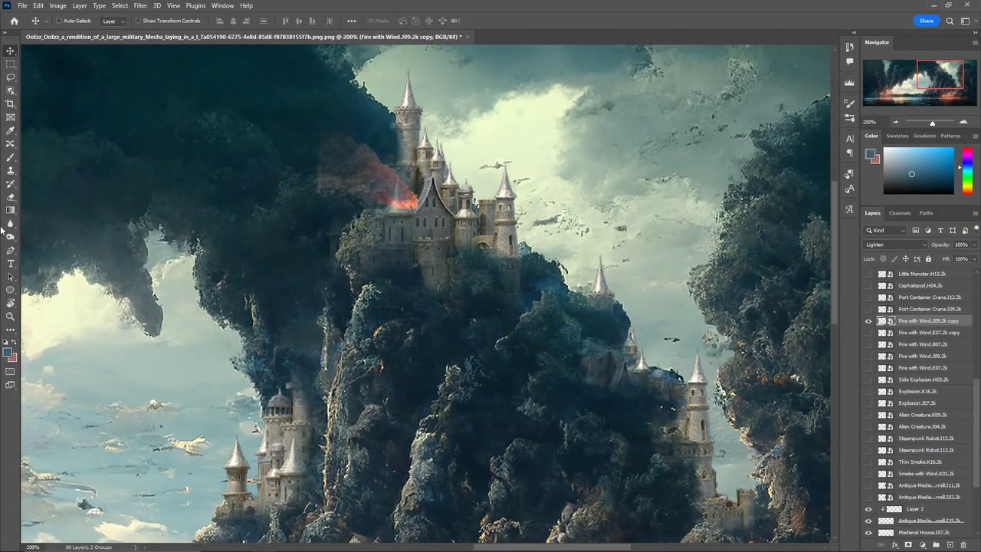
click(17, 197)
click(47, 23)
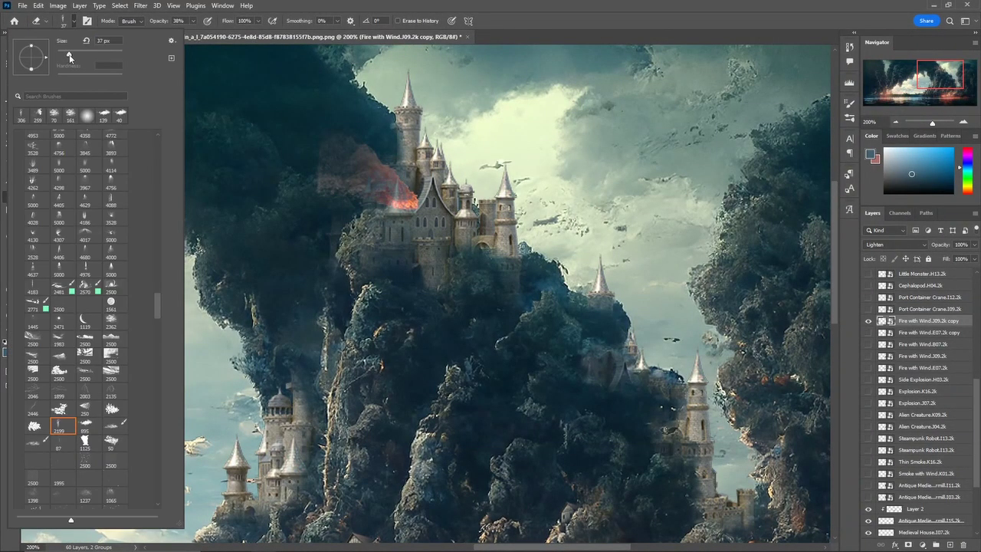
click(104, 116)
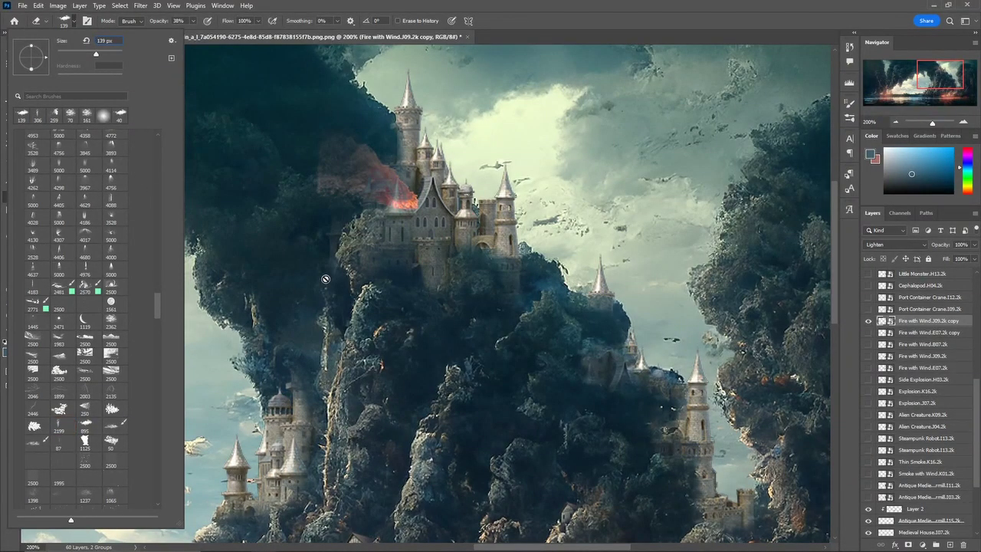
drag(162, 314, 154, 132)
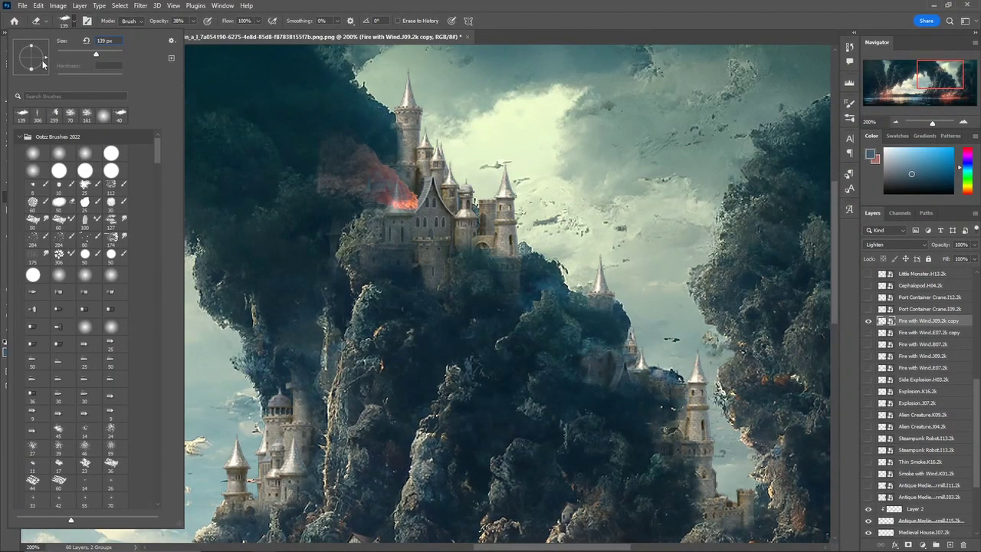
click(222, 176)
click(476, 214)
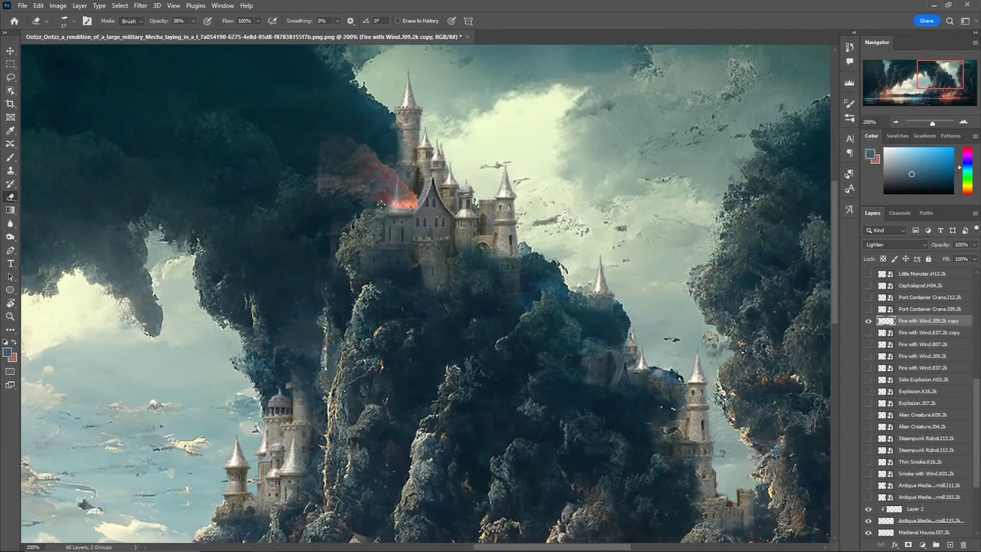
- Enlarge the textured eraser brush to 100 px and erase the hard left edge of the fire's smoke
click(63, 21)
drag(64, 55, 79, 59)
drag(326, 186, 323, 174)
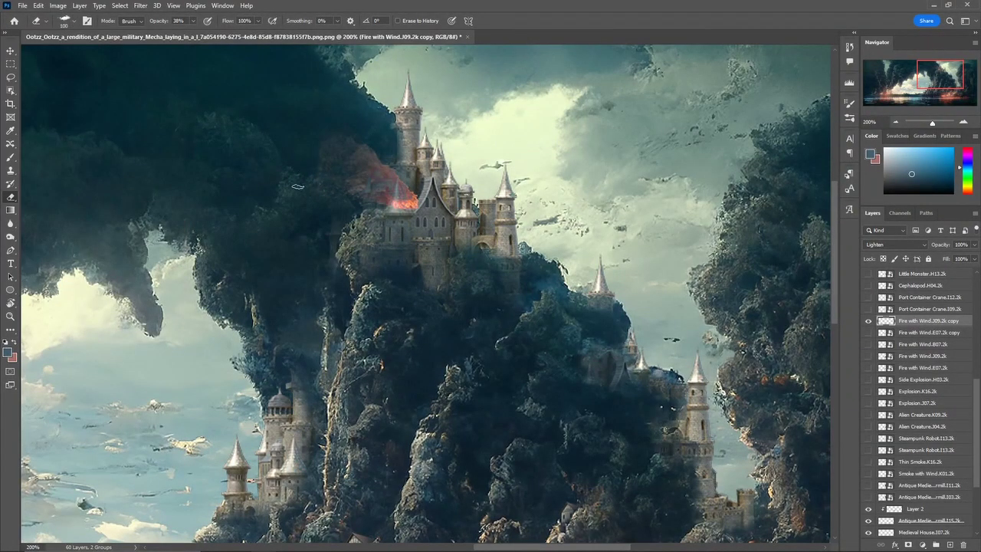
- Choose a soft round eraser brush, flatten it to a narrow ellipse at -101°, and thin the smoke beside the castle at 21 px
click(64, 23)
click(61, 154)
mouse_move(30, 70)
mouse_down()
mouse_move(80, 59)
mouse_move(25, 76)
mouse_up()
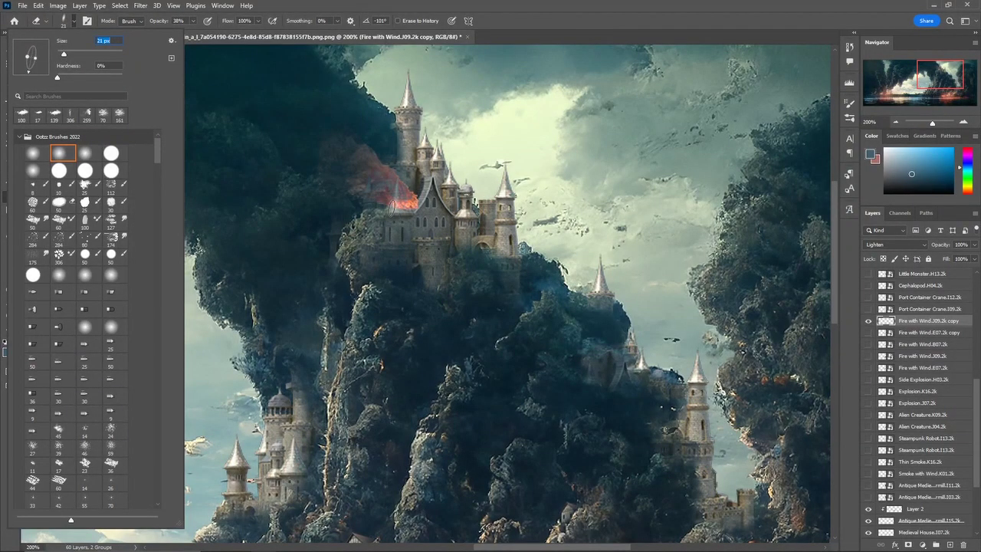
key(Return)
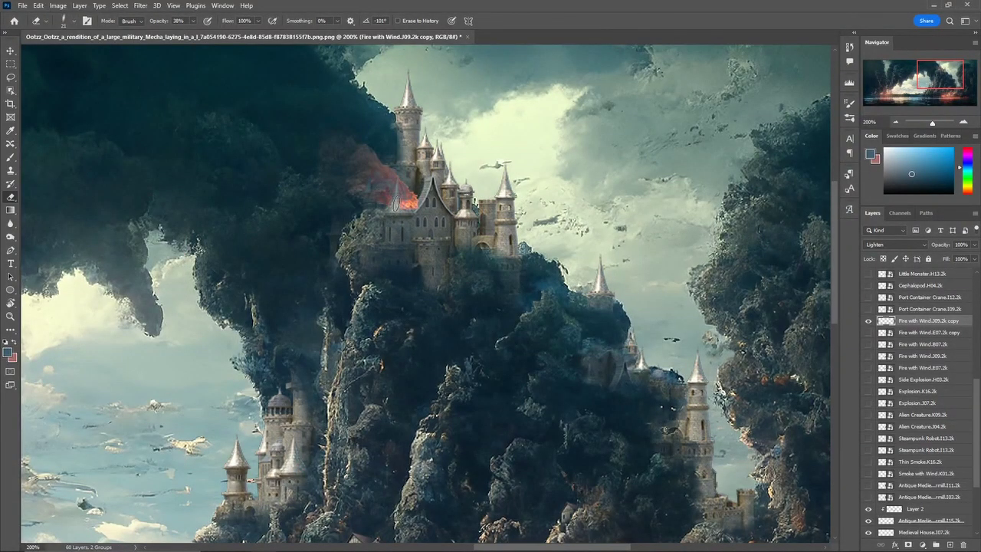
mouse_move(371, 147)
mouse_down()
mouse_move(339, 201)
mouse_move(383, 231)
mouse_move(342, 152)
mouse_move(290, 95)
mouse_move(377, 165)
mouse_move(354, 150)
mouse_up()
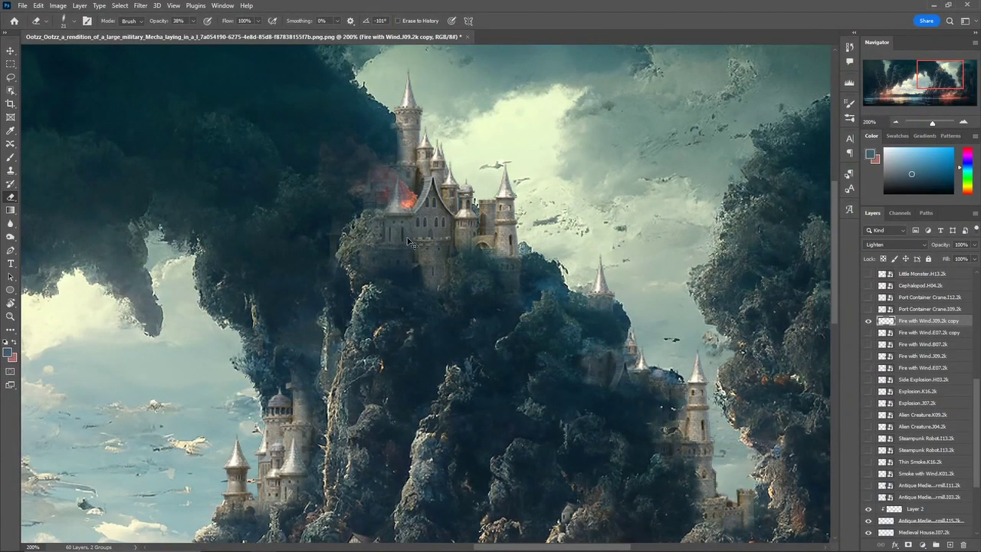
- Choose the hard round eraser brush and raise the Eraser's opacity to 100%
key(ctrl+plus)
key(ctrl+plus)
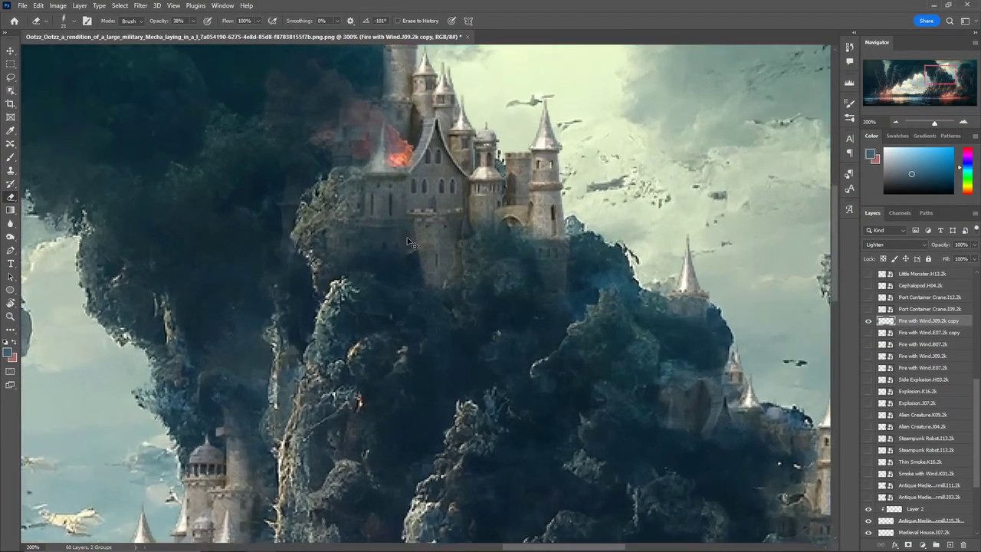
scroll(406, 240, up, 6)
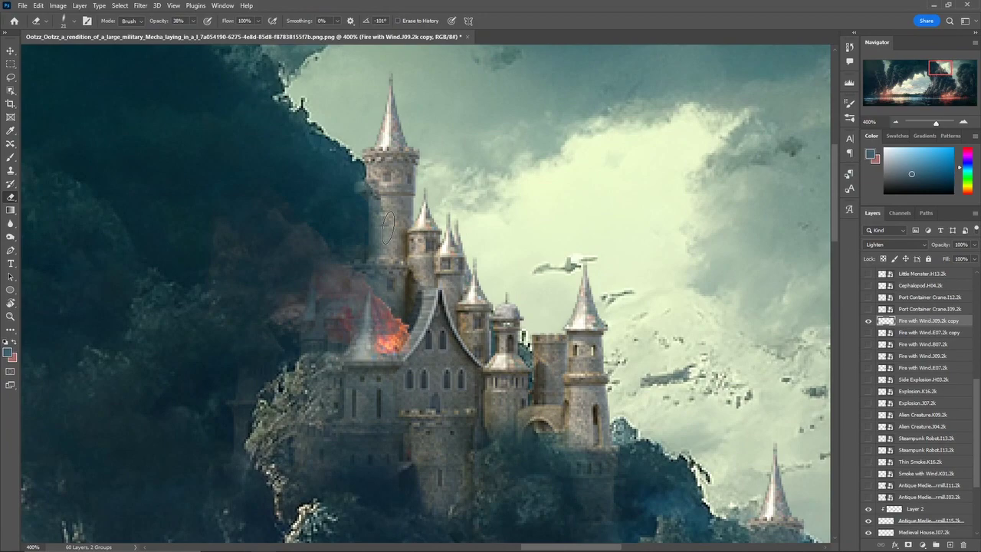
click(62, 21)
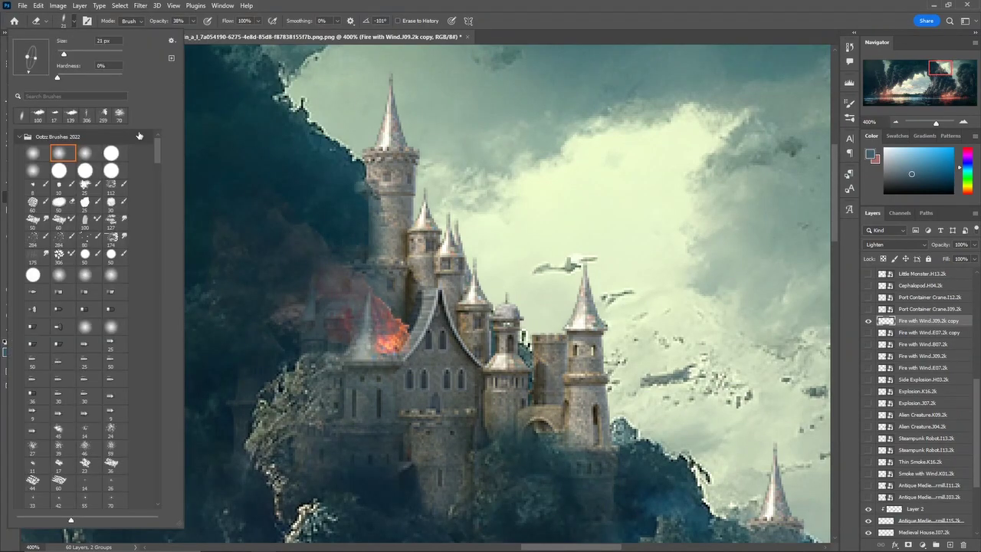
click(116, 157)
click(421, 361)
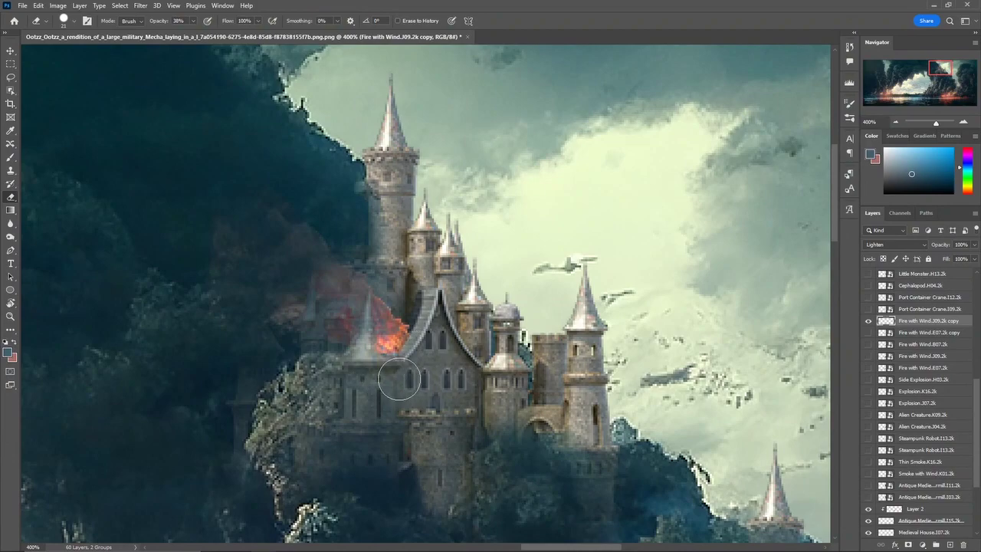
click(63, 21)
click(192, 21)
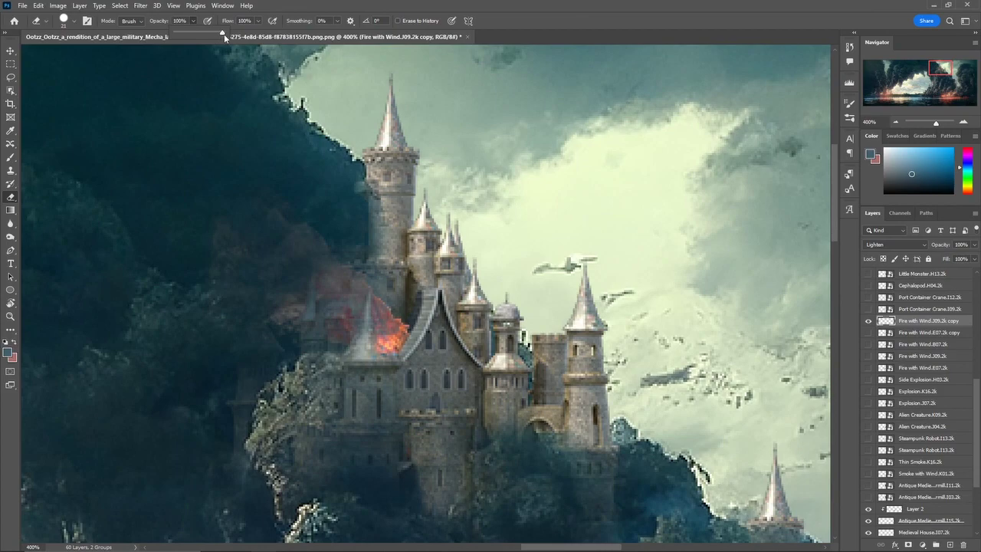
- Reduce the hard round eraser to 12 px and erase the fire overlapping the castle's small left tower roof
click(62, 22)
drag(65, 55, 61, 55)
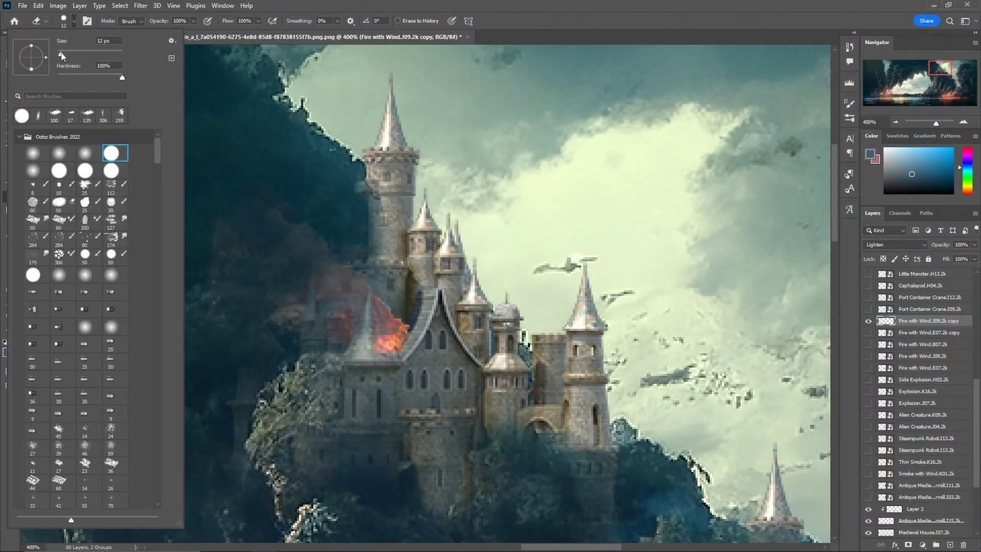
click(386, 360)
mouse_move(386, 360)
mouse_down()
mouse_move(369, 335)
mouse_move(362, 393)
mouse_move(362, 340)
mouse_up()
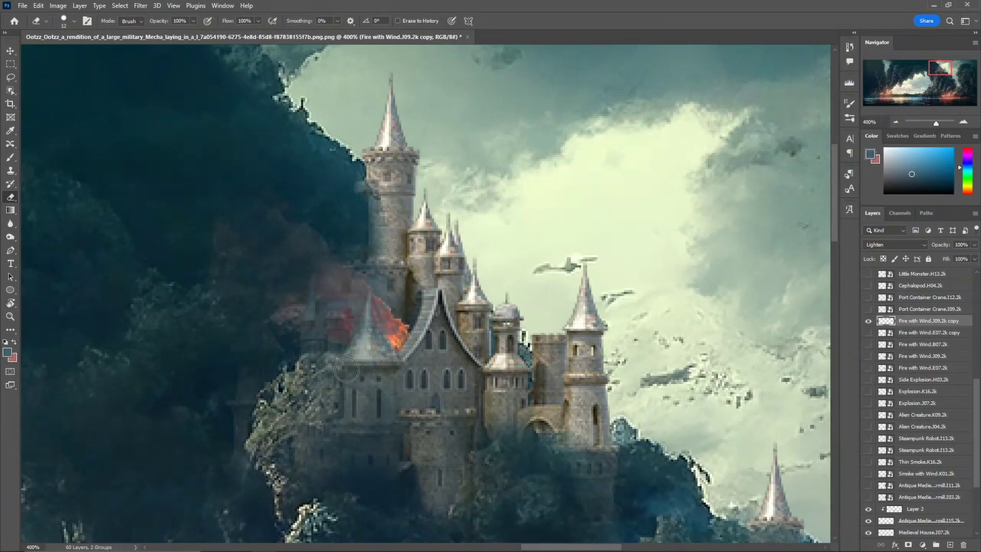
key(ctrl+0)
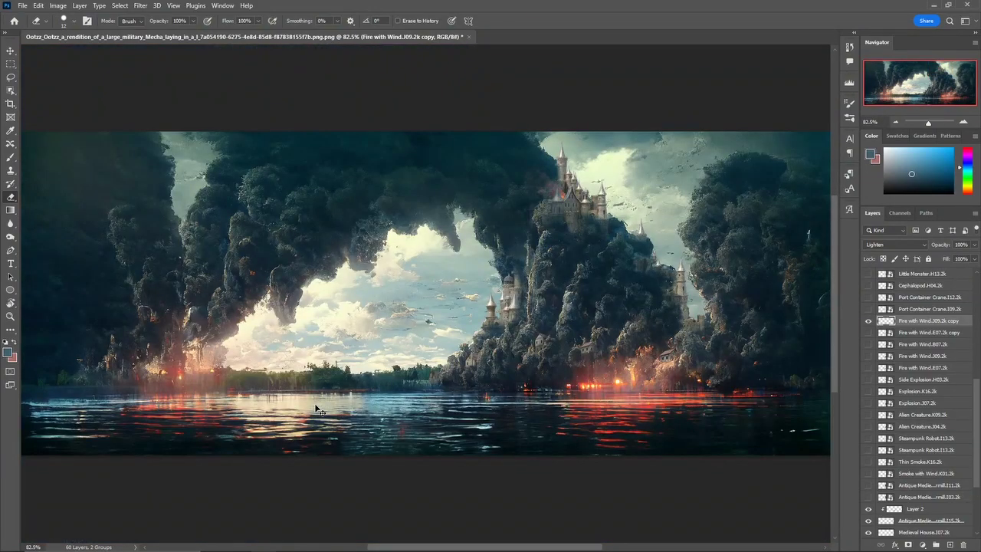
key(ctrl+plus)
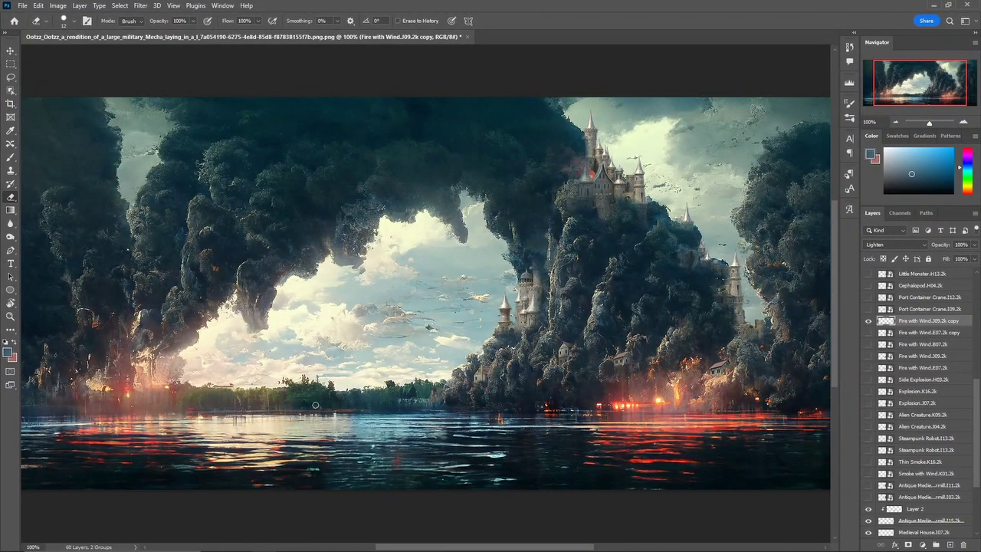